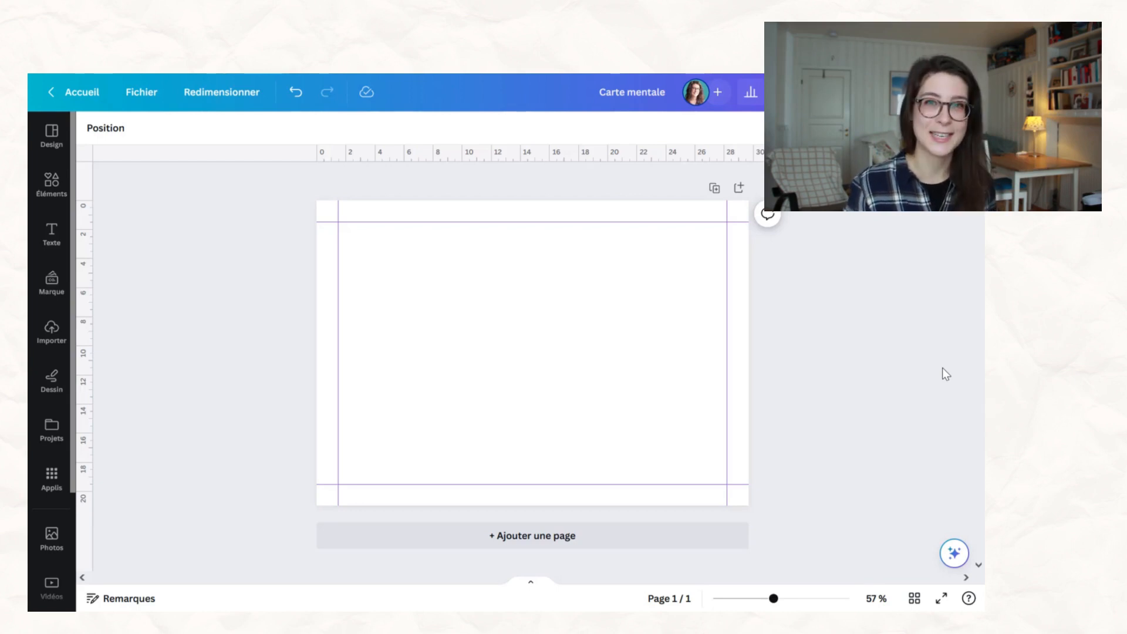
- Add a text box to the page reading "On utilise le conditionnel présent pour ..."
{"action": "left_click", "coordinate": [52, 232]}
{"action": "left_click", "coordinate": [241, 327]}
{"action": "key", "text": "BackSpace"}
{"action": "type", "text": "On utilise le conditionnel présent pour ..."}
- Reduce the title's font size to 30 and place it at the top of the page inside the margins
{"action": "left_click_drag", "start_coordinate": [545, 395], "coordinate": [527, 285]}
{"action": "key", "text": "ctrl+a"}
{"action": "left_click", "coordinate": [211, 128]}
{"action": "left_click", "coordinate": [506, 317]}
{"action": "left_click_drag", "start_coordinate": [502, 246], "coordinate": [496, 245]}
{"action": "double_click", "coordinate": [211, 128]}
{"action": "triple_click", "coordinate": [210, 128]}
- Duplicate the title as a heading reading "conseiller", set its font size to 25 and place it beneath the title
{"action": "left_click_drag", "start_coordinate": [574, 243], "coordinate": [560, 274]}
{"action": "key", "text": "ctrl+d"}
{"action": "double_click", "coordinate": [561, 272]}
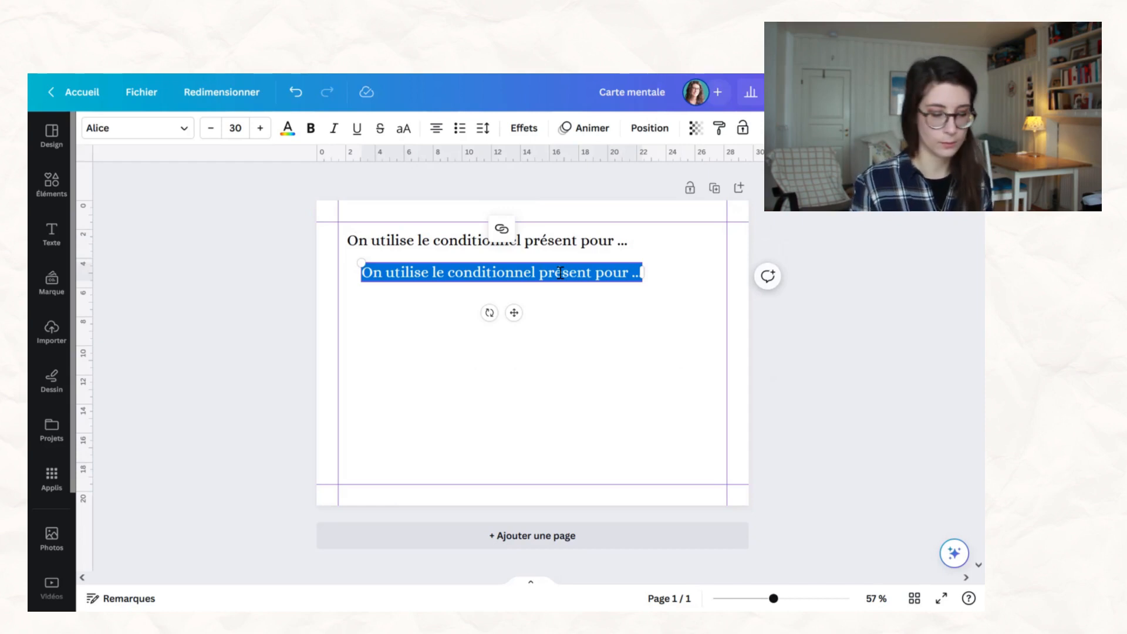
{"action": "type", "text": "conseiller"}
{"action": "left_click", "coordinate": [212, 128]}
{"action": "left_click", "coordinate": [211, 128]}
{"action": "left_click", "coordinate": [212, 128]}
{"action": "left_click", "coordinate": [212, 128]}
{"action": "left_click", "coordinate": [211, 128]}
{"action": "left_click_drag", "start_coordinate": [514, 311], "coordinate": [408, 303]}
- Duplicate the "conseiller" heading and change the copy's text to "émettre une hypothèse"
{"action": "key", "text": "ctrl+d"}
{"action": "double_click", "coordinate": [405, 295]}
{"action": "type", "text": "émettre une hypothèse"}
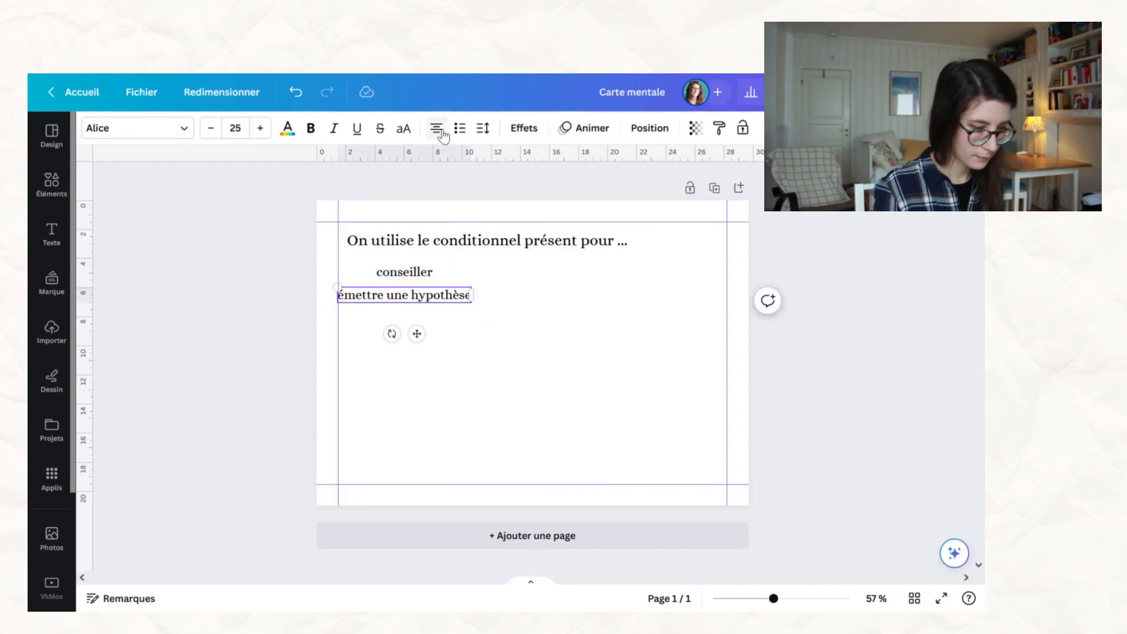
- Add another copy of the heading below the hypothesis one, reading "faire une demande polie"
{"action": "key", "text": "ctrl+d"}
{"action": "left_click", "coordinate": [611, 258]}
{"action": "double_click", "coordinate": [464, 327]}
{"action": "left_click_drag", "start_coordinate": [446, 304], "coordinate": [470, 387]}
{"action": "type", "text": "faire une demande polie"}
{"action": "left_click", "coordinate": [506, 349]}
{"action": "left_click", "coordinate": [482, 329]}
- Duplicate the "faire une demande polie" heading and change the copy's text to "faire une proposition"
{"action": "key", "text": "ctrl+d"}
{"action": "double_click", "coordinate": [483, 355]}
{"action": "type", "text": "faire une proposition"}
{"action": "left_click", "coordinate": [482, 379]}
- Duplicate the "faire une proposition" heading and change the copy's text to "exprimer un souhait"
{"action": "left_click", "coordinate": [476, 358]}
{"action": "key", "text": "ctrl+d"}
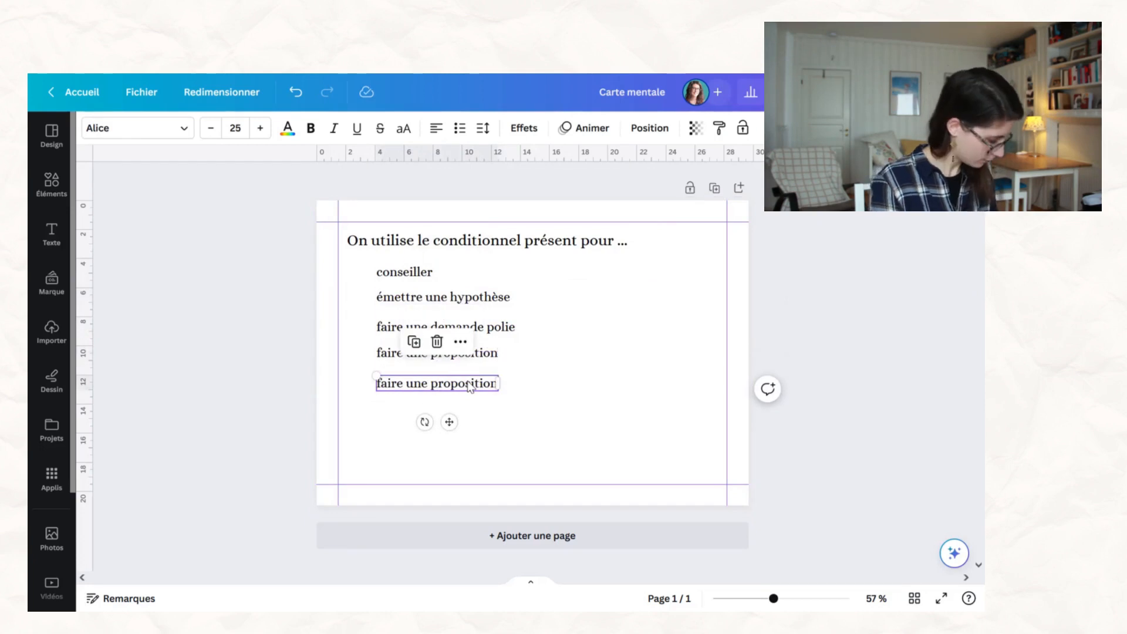
{"action": "double_click", "coordinate": [469, 381]}
{"action": "type", "text": "exprimer un souhait"}
{"action": "left_click", "coordinate": [467, 409]}
{"action": "left_click", "coordinate": [418, 386]}
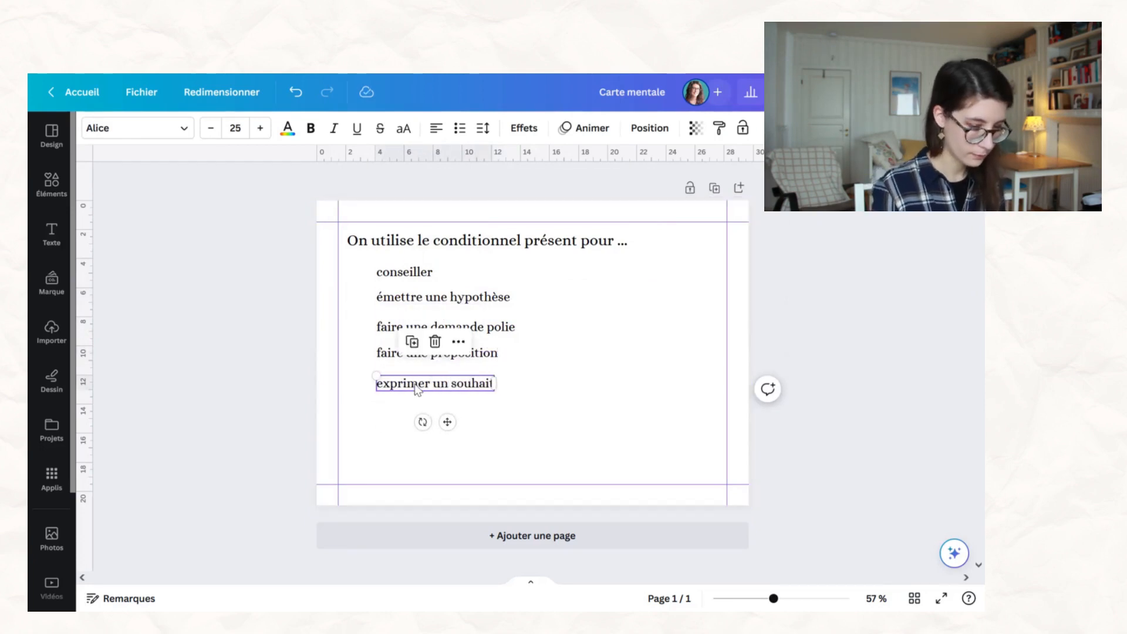
{"action": "left_click", "coordinate": [477, 408]}
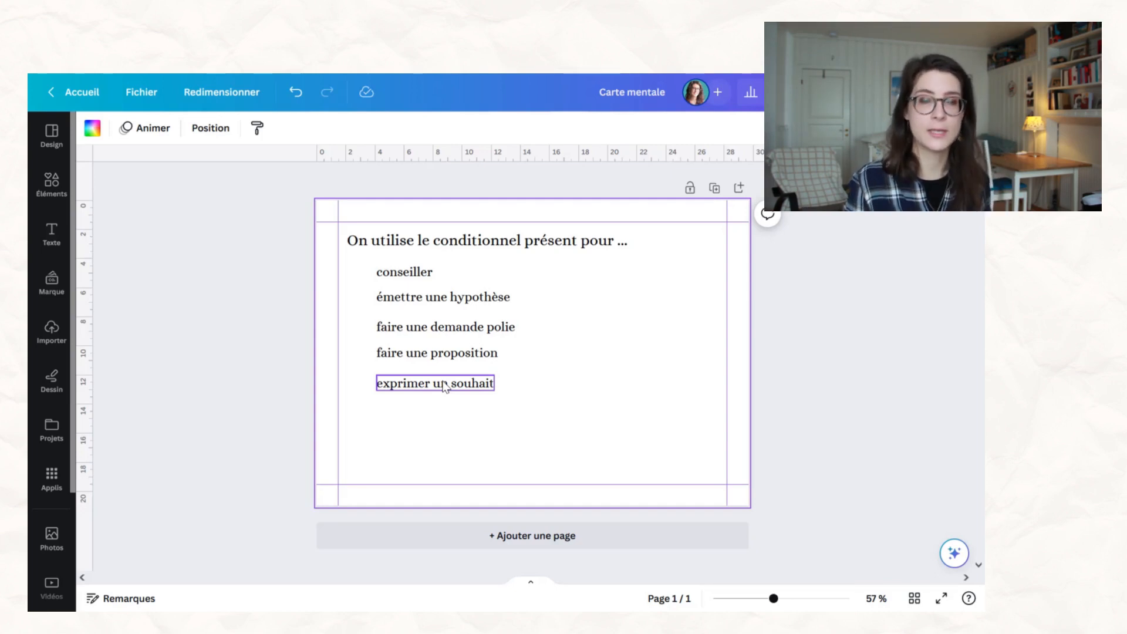
- Move the lower headings further down the page to leave more space between them
{"action": "left_click_drag", "start_coordinate": [444, 385], "coordinate": [443, 409]}
{"action": "left_click_drag", "start_coordinate": [432, 353], "coordinate": [431, 368]}
{"action": "left_click_drag", "start_coordinate": [411, 327], "coordinate": [398, 312]}
{"action": "left_click_drag", "start_coordinate": [396, 363], "coordinate": [403, 431]}
{"action": "left_click", "coordinate": [601, 367]}
- Place a grey bulleted copy of the heading beside "conseiller", at font size 20, reading "Je te conseillerais de ... (conseiller)"
{"action": "left_click_drag", "start_coordinate": [406, 270], "coordinate": [485, 270]}
{"action": "left_click", "coordinate": [211, 128]}
{"action": "left_click_drag", "start_coordinate": [507, 270], "coordinate": [435, 271]}
{"action": "left_click", "coordinate": [460, 128]}
{"action": "left_click", "coordinate": [288, 128]}
{"action": "left_click", "coordinate": [176, 407]}
{"action": "type", "text": "Je te conseillerais de ... (conseiller)"}
- Add a copy of the grey bullet beneath the first one, reading "Tu devrais ... (devoir)"
{"action": "left_click_drag", "start_coordinate": [534, 274], "coordinate": [590, 289]}
{"action": "double_click", "coordinate": [567, 288]}
{"action": "type", "text": "Tu devrais ... (devoir)"}
{"action": "left_click", "coordinate": [535, 291]}
- Duplicate the "Tu devrais" bullet, shift the lower headings down, and place a bullet copy beside "exprimer un souhait"
{"action": "key", "text": "ctrl+d"}
{"action": "left_click_drag", "start_coordinate": [531, 314], "coordinate": [424, 443]}
{"action": "left_click_drag", "start_coordinate": [422, 433], "coordinate": [421, 463]}
{"action": "left_click_drag", "start_coordinate": [547, 293], "coordinate": [568, 458]}
- Complete the "conseiller" bullets with "Il vaudrait mieux ... (valoir mieux)" and "Il faudrait ... (falloir)"
{"action": "double_click", "coordinate": [540, 304]}
{"action": "type", "text": "Il vaudrait mieux ... (valoir mieux)"}
{"action": "left_click", "coordinate": [588, 305]}
{"action": "key", "text": "ctrl+d"}
{"action": "double_click", "coordinate": [588, 322]}
{"action": "type", "text": "Il faudrait ... (falloir)"}
- Add the bullets "Je souhaiterais .... (souhaiter)" and "J'aimerais ... (aimer)" beside "exprimer un souhait"
{"action": "key", "text": "ctrl+d"}
{"action": "double_click", "coordinate": [563, 461]}
{"action": "type", "text": "Je souhaiterais .... (souhaiter)"}
{"action": "double_click", "coordinate": [567, 476]}
{"action": "type", "text": "J'aimerais ... (aimer)"}
- Make the third "exprimer un souhait" bullet read "Ça me plairait .... (plaire)", correcting the spelling of "Ça"
{"action": "double_click", "coordinate": [555, 494]}
{"action": "type", "text": "Ca me plairait"}
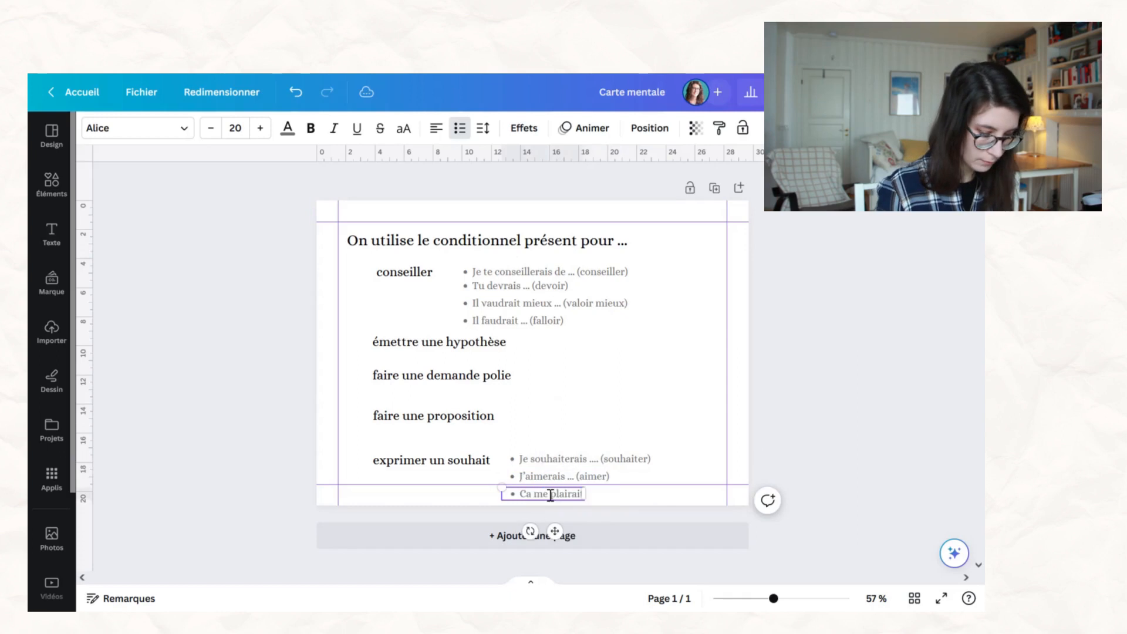
{"action": "type", "text": " .... (plaire)"}
{"action": "right_click", "coordinate": [527, 496]}
{"action": "left_click", "coordinate": [597, 408]}
- Place a copy of the bullet under "émettre une hypothèse" reading "Si j'étais (imparfait) .... , je serais ...."
{"action": "left_click", "coordinate": [555, 459]}
{"action": "key", "text": "ctrl+d"}
{"action": "left_click_drag", "start_coordinate": [557, 463], "coordinate": [547, 359]}
{"action": "double_click", "coordinate": [549, 359]}
{"action": "type", "text": "Si j'étais (imparfait) .... , je serais (condit"}
{"action": "key", "text": "BackSpace"}
{"action": "key", "text": "BackSpace"}
{"action": "key", "text": "BackSpace"}
{"action": "key", "text": "BackSpace"}
{"action": "key", "text": "BackSpace"}
{"action": "key", "text": "BackSpace"}
{"action": "key", "text": "BackSpace"}
{"action": "key", "text": "BackSpace"}
- Add the bullet "Pourrais-tu ... ? (pouvoir)" under the polite request heading and "On pourrait .... (pouvoir)" under the proposal heading
{"action": "key", "text": "ctrl+d"}
{"action": "double_click", "coordinate": [615, 396]}
{"action": "type", "text": "Pourrais-tu ... ? (pouvoir)"}
{"action": "left_click_drag", "start_coordinate": [625, 365], "coordinate": [612, 433]}
{"action": "key", "text": "ctrl+d"}
{"action": "type", "text": "On pourrait .... (pouvoir)"}
{"action": "left_click", "coordinate": [792, 360]}
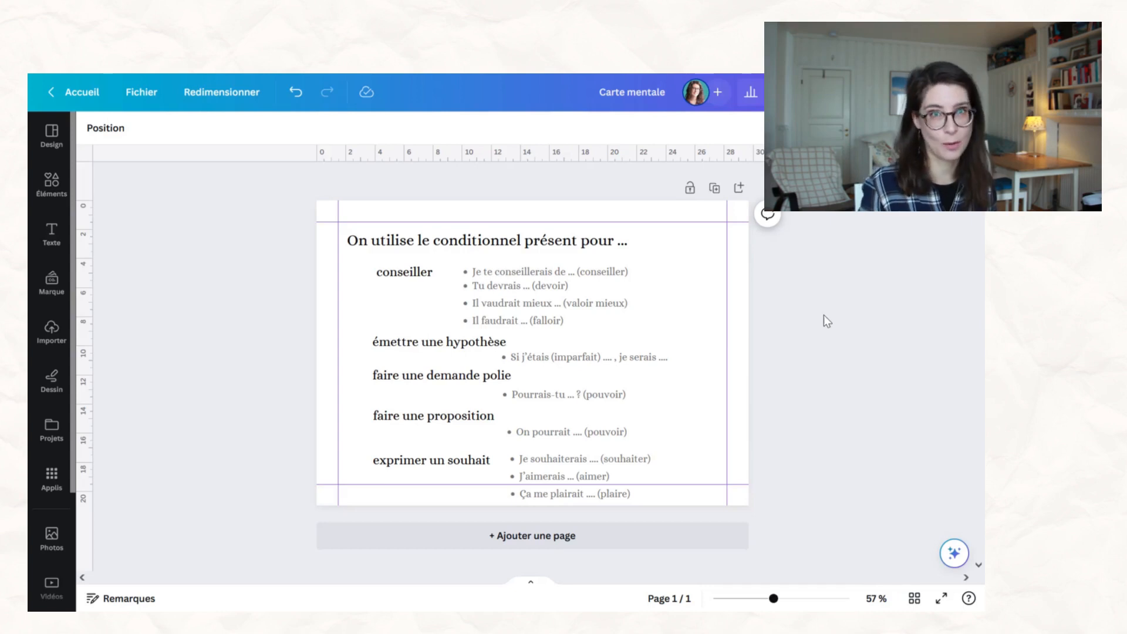
- Duplicate the page and, on the copy, wrap the title onto two lines centred near the top
{"action": "left_click", "coordinate": [714, 188]}
{"action": "left_click", "coordinate": [569, 242]}
{"action": "left_click_drag", "start_coordinate": [632, 240], "coordinate": [524, 249]}
{"action": "left_click_drag", "start_coordinate": [494, 240], "coordinate": [593, 230]}
- Spread the text apart by moving the five headings toward the page's left edge and repositioning the first two bullet sets
{"action": "left_click_drag", "start_coordinate": [643, 331], "coordinate": [597, 285]}
{"action": "left_click_drag", "start_coordinate": [408, 273], "coordinate": [370, 311]}
{"action": "left_click_drag", "start_coordinate": [434, 342], "coordinate": [395, 346]}
{"action": "left_click_drag", "start_coordinate": [440, 376], "coordinate": [394, 385]}
{"action": "left_click_drag", "start_coordinate": [433, 417], "coordinate": [384, 424]}
{"action": "left_click_drag", "start_coordinate": [488, 463], "coordinate": [451, 465]}
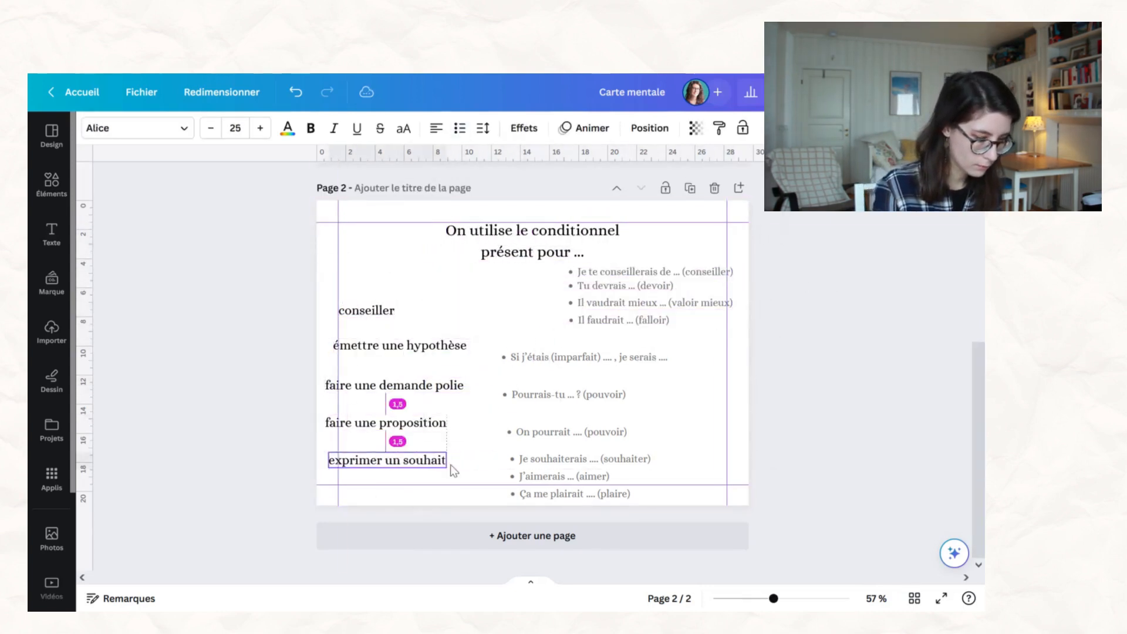
{"action": "left_click", "coordinate": [528, 475]}
{"action": "left_click_drag", "start_coordinate": [617, 294], "coordinate": [697, 308]}
{"action": "left_click_drag", "start_coordinate": [551, 349], "coordinate": [362, 356]}
- Move the two-line title down and centre it vertically on the page
{"action": "left_click_drag", "start_coordinate": [558, 242], "coordinate": [559, 294]}
{"action": "left_click", "coordinate": [649, 128]}
{"action": "left_click", "coordinate": [138, 281]}
- Arrange "conseiller" with its bullets in the page's upper left and "émettre une hypothèse" with its bullet in the upper right
{"action": "left_click_drag", "start_coordinate": [365, 311], "coordinate": [371, 303]}
{"action": "left_click_drag", "start_coordinate": [687, 313], "coordinate": [379, 253]}
{"action": "left_click_drag", "start_coordinate": [380, 351], "coordinate": [610, 325]}
{"action": "left_click_drag", "start_coordinate": [349, 369], "coordinate": [597, 286]}
- Arrange the souhait, proposition and demande polie headings with their bullets from left to right below the title
{"action": "left_click_drag", "start_coordinate": [357, 390], "coordinate": [645, 382]}
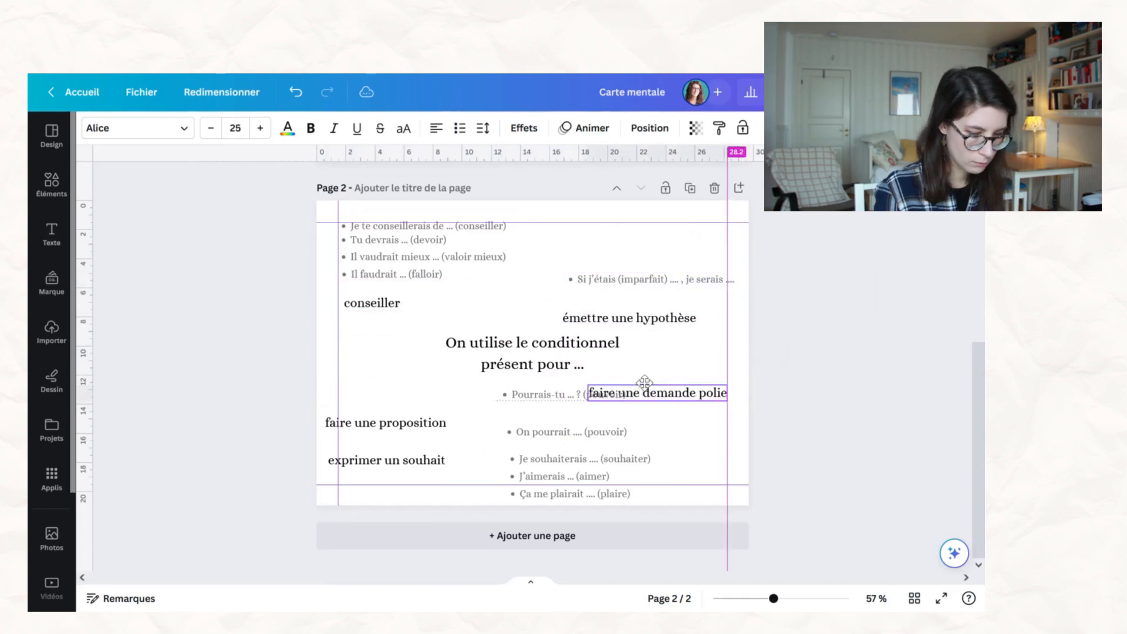
{"action": "left_click_drag", "start_coordinate": [546, 395], "coordinate": [644, 414]}
{"action": "left_click_drag", "start_coordinate": [434, 421], "coordinate": [564, 391]}
{"action": "left_click_drag", "start_coordinate": [559, 431], "coordinate": [508, 425]}
{"action": "left_click_drag", "start_coordinate": [376, 460], "coordinate": [372, 392]}
{"action": "left_click_drag", "start_coordinate": [531, 462], "coordinate": [368, 441]}
- Narrow the three headings below the title so each wraps onto two lines, with their text centred
{"action": "left_click", "coordinate": [400, 393]}
{"action": "left_click_drag", "start_coordinate": [443, 393], "coordinate": [387, 402]}
{"action": "left_click", "coordinate": [437, 128]}
{"action": "left_click", "coordinate": [526, 392]}
{"action": "left_click_drag", "start_coordinate": [577, 393], "coordinate": [513, 402]}
{"action": "left_click", "coordinate": [436, 128]}
{"action": "left_click", "coordinate": [657, 393]}
{"action": "left_click", "coordinate": [680, 387]}
{"action": "left_click_drag", "start_coordinate": [728, 393], "coordinate": [690, 397]}
- Narrow the bullets of the three lower headings so they wrap, and position them under their headings
{"action": "left_click_drag", "start_coordinate": [706, 418], "coordinate": [690, 435]}
{"action": "left_click_drag", "start_coordinate": [664, 437], "coordinate": [694, 443]}
{"action": "left_click", "coordinate": [540, 428]}
{"action": "left_click_drag", "start_coordinate": [579, 426], "coordinate": [541, 428]}
{"action": "left_click_drag", "start_coordinate": [499, 434], "coordinate": [526, 447]}
{"action": "left_click_drag", "start_coordinate": [417, 456], "coordinate": [423, 451]}
{"action": "left_click_drag", "start_coordinate": [498, 453], "coordinate": [411, 450]}
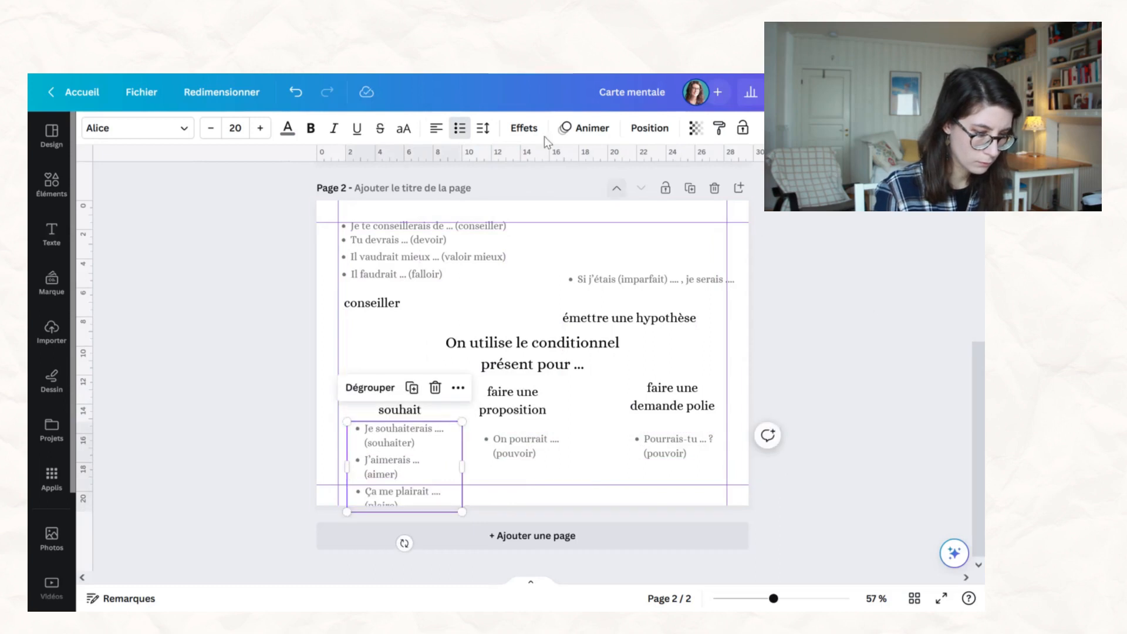
- Set the line spacing of the "exprimer un souhait" bullets to 1
{"action": "left_click", "coordinate": [482, 128]}
{"action": "left_click", "coordinate": [668, 200]}
{"action": "type", "text": "1"}
{"action": "left_click", "coordinate": [274, 420]}
- Set the line spacing of the "On pourrait" and "Pourrais-tu" bullets to 1
{"action": "left_click", "coordinate": [514, 445]}
{"action": "left_click", "coordinate": [482, 129]}
{"action": "left_click", "coordinate": [665, 201]}
{"action": "type", "text": "1"}
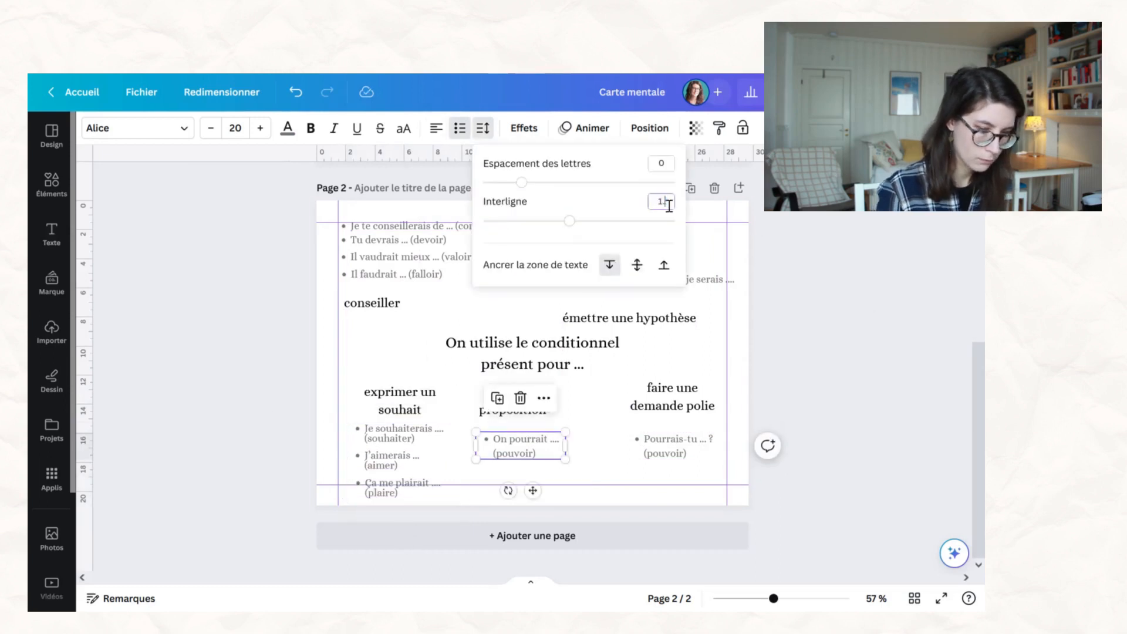
{"action": "left_click", "coordinate": [675, 445]}
{"action": "left_click", "coordinate": [483, 129]}
{"action": "left_click", "coordinate": [665, 201]}
{"action": "type", "text": "1"}
- Shift the bullets under "exprimer un souhait" slightly to the left and down
{"action": "left_click", "coordinate": [526, 441]}
{"action": "left_click_drag", "start_coordinate": [386, 430], "coordinate": [382, 432]}
{"action": "left_click_drag", "start_coordinate": [459, 462], "coordinate": [451, 462]}
{"action": "left_click_drag", "start_coordinate": [450, 462], "coordinate": [456, 463]}
- Narrow the "conseiller" bullets so each verb in parentheses wraps onto a second line, and set their line spacing to 1
{"action": "left_click", "coordinate": [496, 257]}
{"action": "left_click_drag", "start_coordinate": [505, 248], "coordinate": [485, 247]}
{"action": "left_click", "coordinate": [482, 128]}
{"action": "left_click", "coordinate": [658, 200]}
{"action": "type", "text": "1"}
{"action": "left_click", "coordinate": [443, 268]}
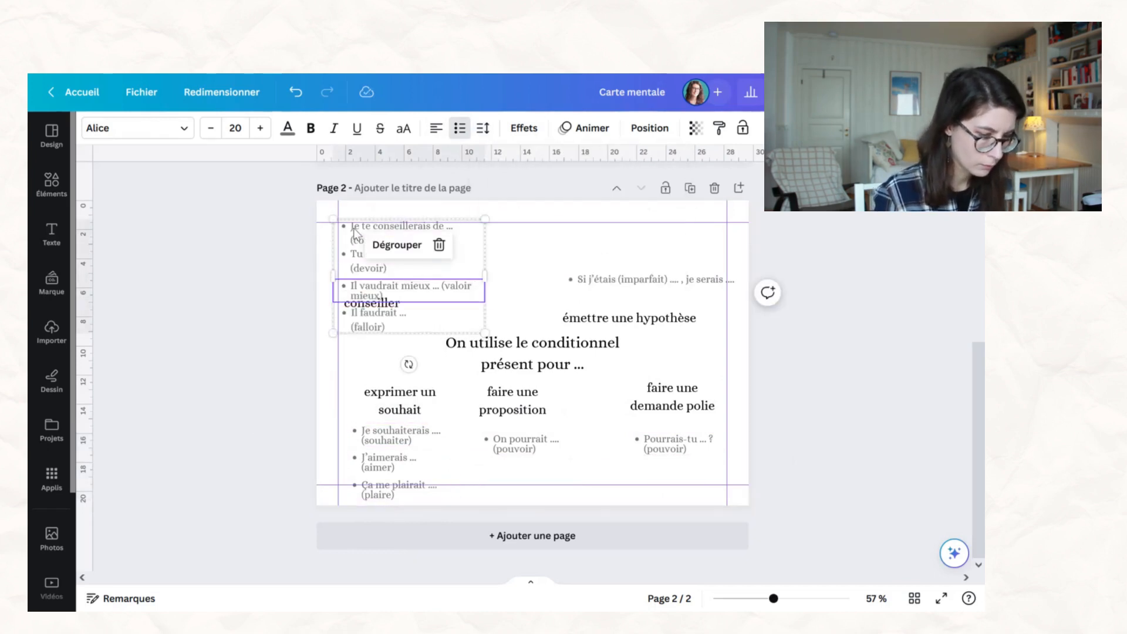
{"action": "left_click", "coordinate": [460, 233]}
{"action": "left_click", "coordinate": [483, 128]}
{"action": "left_click", "coordinate": [659, 200]}
{"action": "type", "text": "1"}
{"action": "left_click", "coordinate": [294, 281]}
{"action": "left_click_drag", "start_coordinate": [485, 270], "coordinate": [468, 270]}
- Narrow the "Si j'étais (imparfait)" bullet so it wraps onto two lines
{"action": "left_click", "coordinate": [737, 339]}
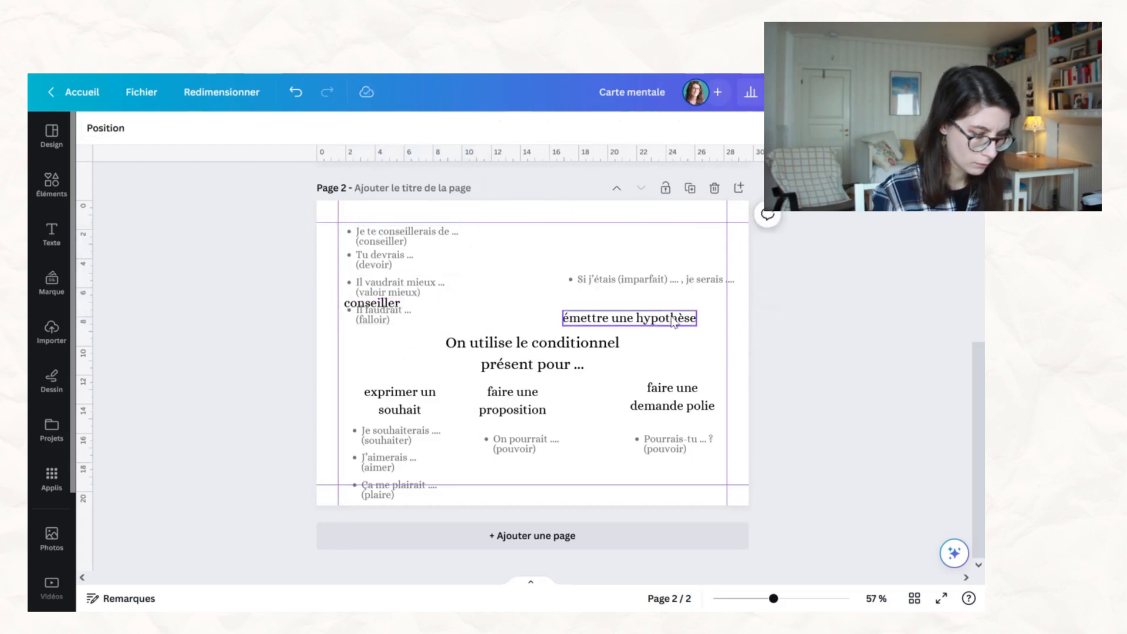
{"action": "left_click", "coordinate": [637, 280]}
{"action": "left_click_drag", "start_coordinate": [735, 281], "coordinate": [684, 279]}
- Move the "Il vaudrait mieux" and "Il faudrait" bullets into a second column beside the other two "conseiller" bullets
{"action": "left_click", "coordinate": [394, 309]}
{"action": "key", "text": "Escape"}
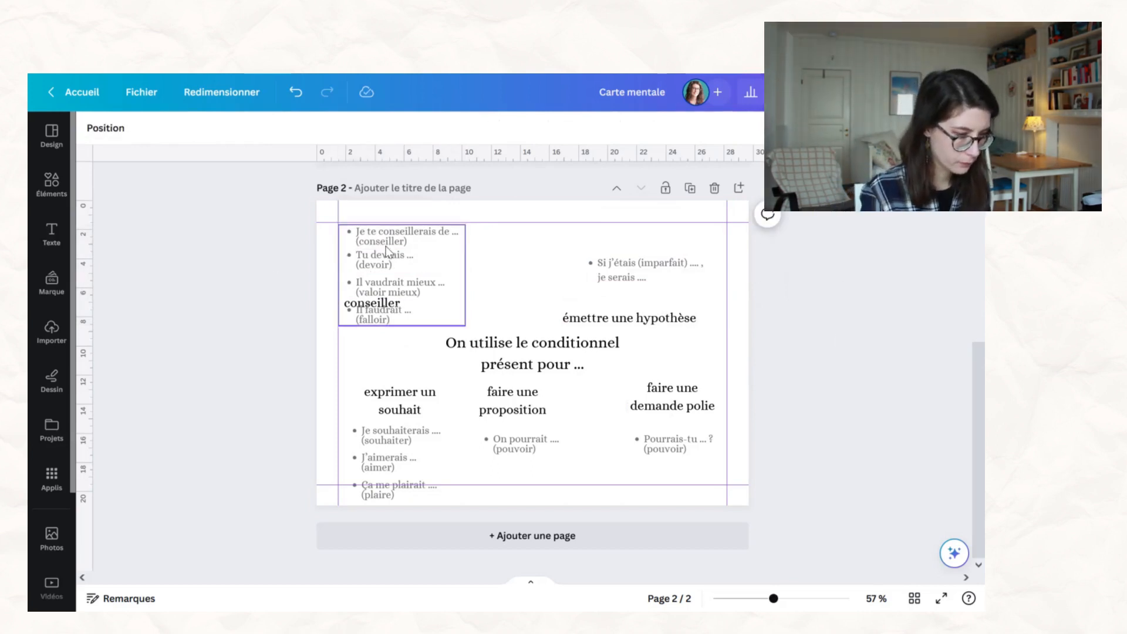
{"action": "left_click", "coordinate": [396, 256]}
{"action": "left_click_drag", "start_coordinate": [367, 283], "coordinate": [510, 228]}
{"action": "left_click_drag", "start_coordinate": [381, 314], "coordinate": [518, 263]}
- Place the "conseiller" and "émettre une hypothèse" headings level above the title, and shift the "Si j'étais" bullet to the right margin
{"action": "left_click_drag", "start_coordinate": [373, 303], "coordinate": [394, 303]}
{"action": "left_click_drag", "start_coordinate": [645, 264], "coordinate": [668, 268]}
{"action": "left_click", "coordinate": [386, 265]}
{"action": "left_click_drag", "start_coordinate": [393, 302], "coordinate": [399, 310]}
{"action": "left_click_drag", "start_coordinate": [660, 324], "coordinate": [662, 317]}
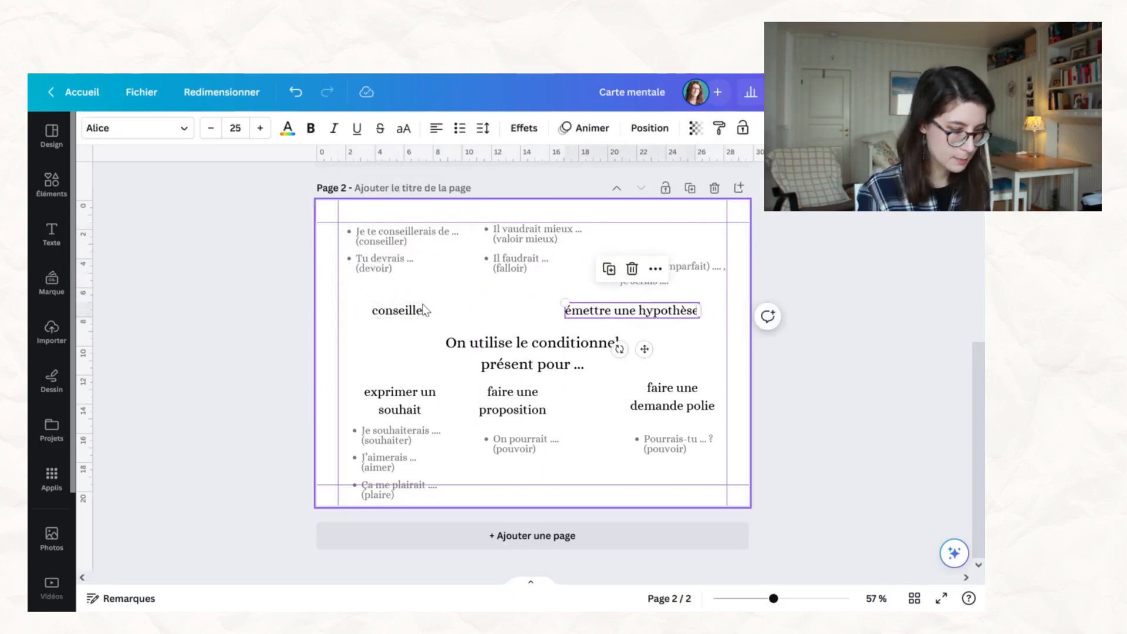
- Align the three headings below the title to one another on their vertical centres
{"action": "left_click", "coordinate": [399, 405]}
{"action": "left_click_drag", "start_coordinate": [398, 403], "coordinate": [400, 399]}
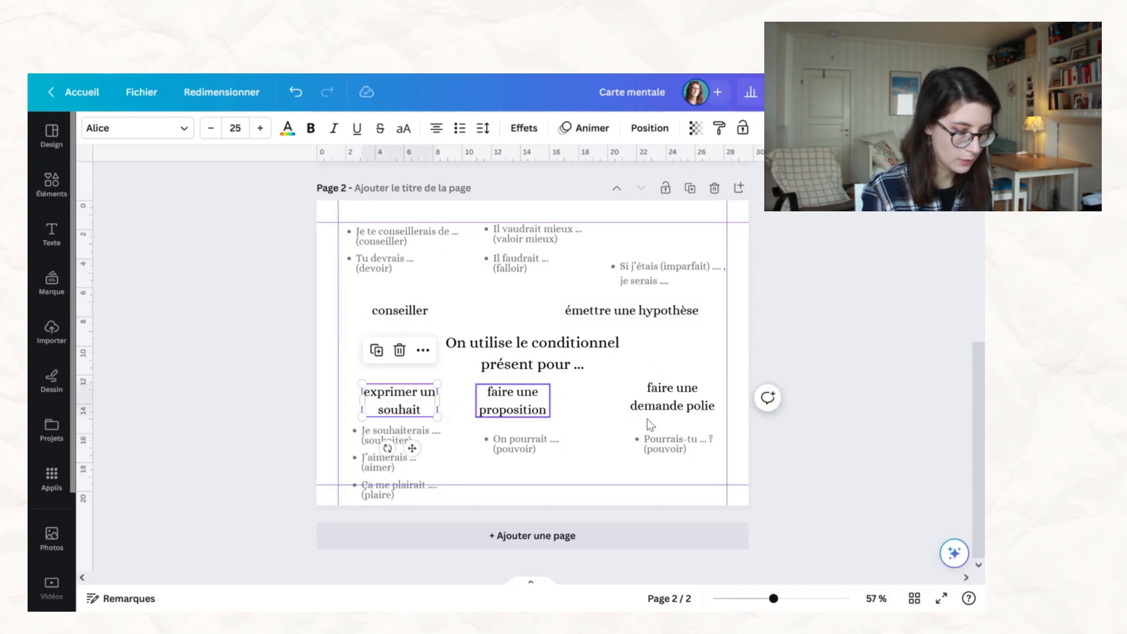
{"action": "left_click", "coordinate": [673, 398], "text": "shift"}
{"action": "left_click", "coordinate": [512, 401], "text": "shift"}
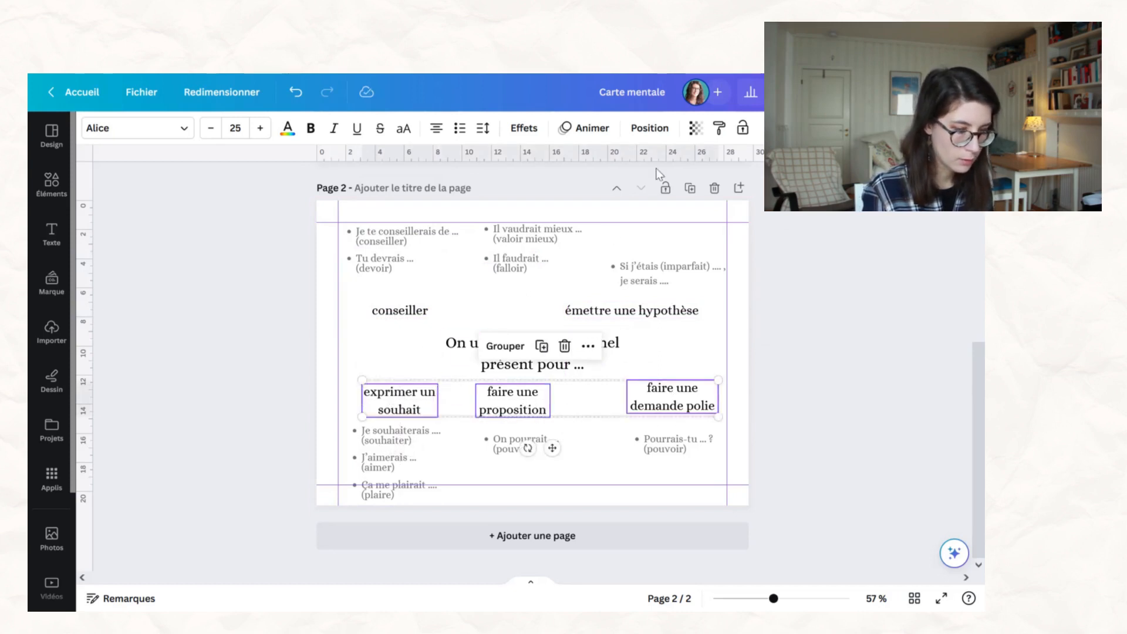
{"action": "left_click", "coordinate": [650, 129]}
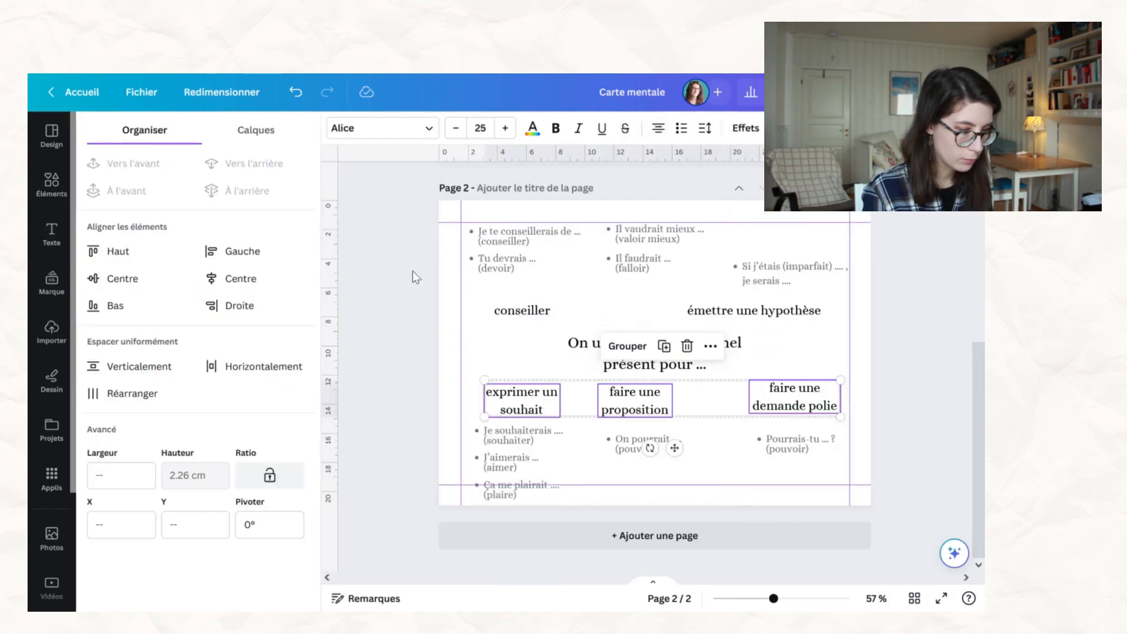
{"action": "left_click", "coordinate": [111, 281]}
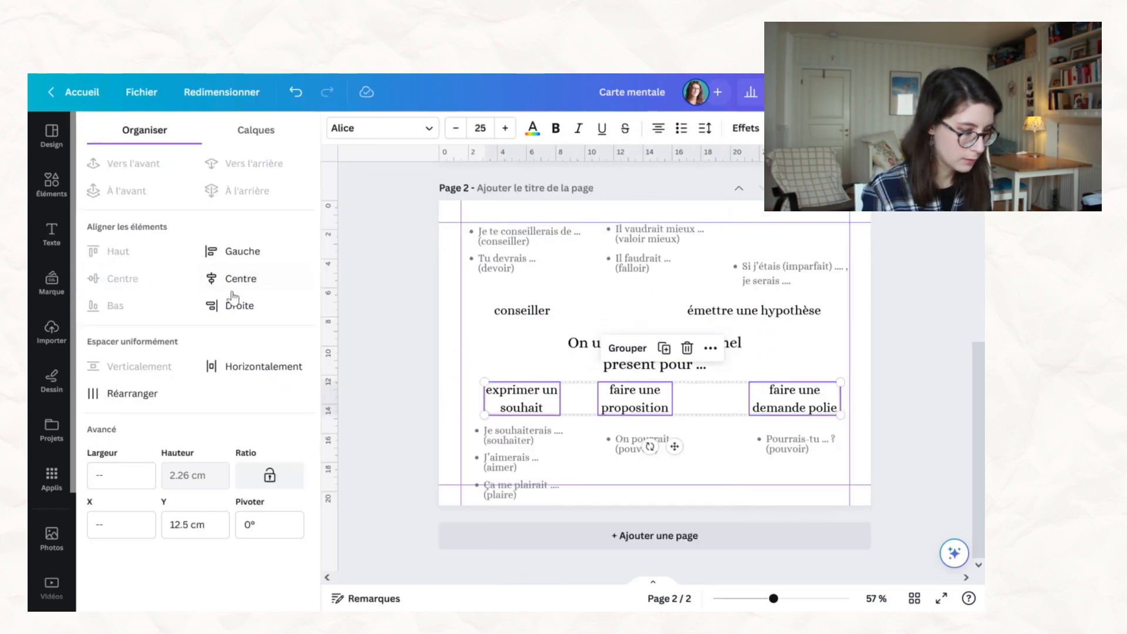
{"action": "left_click", "coordinate": [409, 270]}
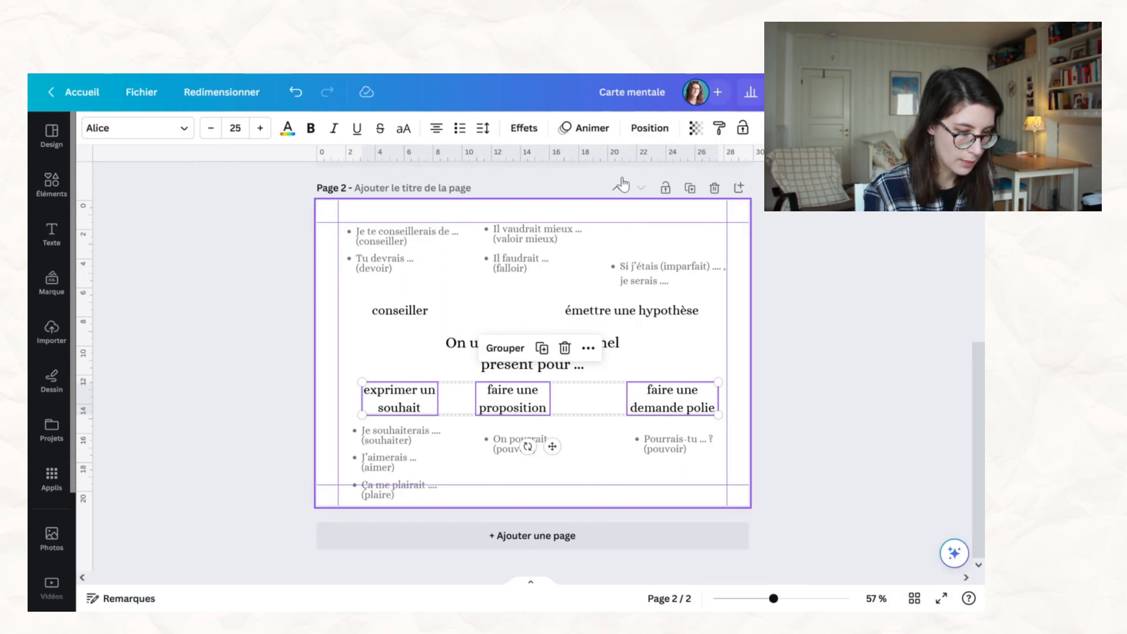
- Space the three headings below the title evenly in the horizontal direction
{"action": "left_click", "coordinate": [649, 128]}
{"action": "left_click", "coordinate": [223, 370]}
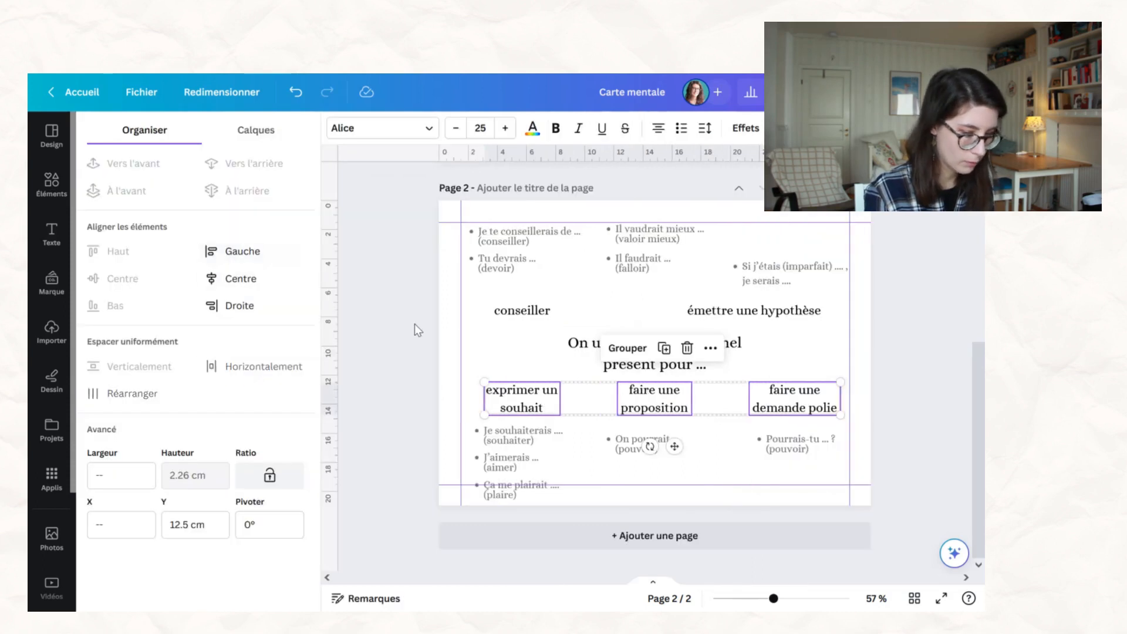
{"action": "left_click", "coordinate": [414, 324]}
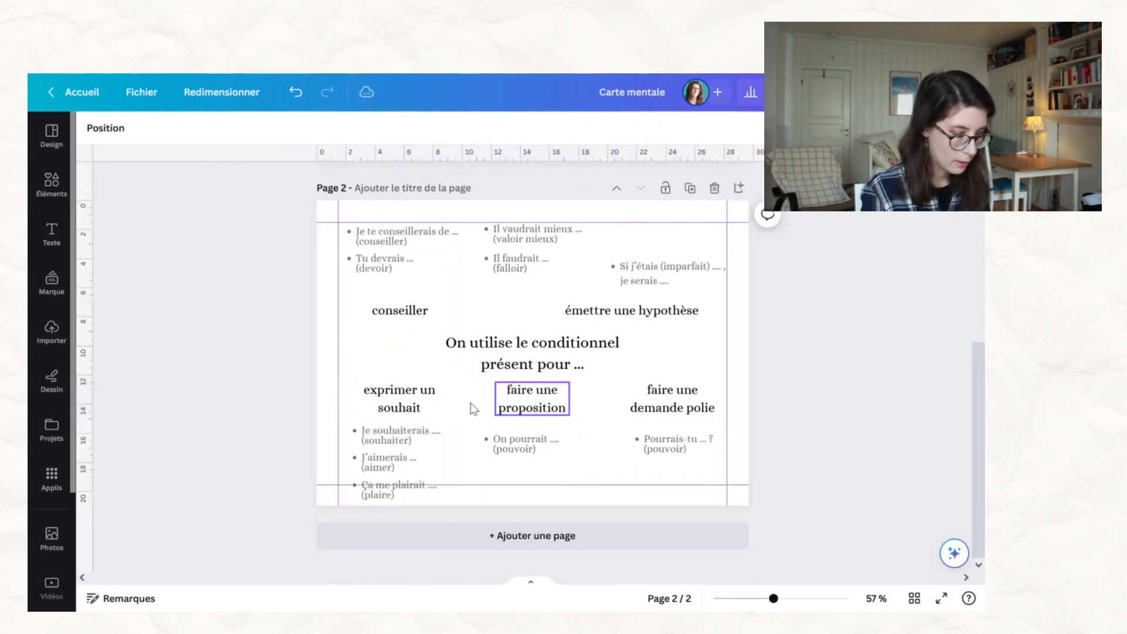
- Move the "J'aimerais" and "Ça me plairait" bullets slightly up to tighten the "exprimer un souhait" list
{"action": "left_click", "coordinate": [410, 438]}
{"action": "left_click", "coordinate": [388, 389]}
{"action": "left_click_drag", "start_coordinate": [364, 467], "coordinate": [364, 462]}
{"action": "left_click_drag", "start_coordinate": [370, 486], "coordinate": [371, 481]}
- Move the central title slightly up and set its line spacing to 1.2
{"action": "left_click_drag", "start_coordinate": [550, 344], "coordinate": [550, 340]}
{"action": "left_click", "coordinate": [481, 132]}
{"action": "left_click", "coordinate": [663, 202]}
{"action": "type", "text": "1.2"}
{"action": "key", "text": "Return"}
- Set the line spacing of the three headings below the title to 1
{"action": "left_click", "coordinate": [533, 394]}
{"action": "left_click", "coordinate": [482, 129]}
{"action": "left_click", "coordinate": [657, 202]}
{"action": "type", "text": "1"}
{"action": "left_click", "coordinate": [429, 401]}
{"action": "left_click", "coordinate": [482, 129]}
{"action": "type", "text": "1"}
{"action": "left_click_drag", "start_coordinate": [671, 203], "coordinate": [654, 201]}
{"action": "left_click", "coordinate": [708, 392]}
{"action": "left_click", "coordinate": [483, 128]}
{"action": "type", "text": "1"}
{"action": "left_click", "coordinate": [824, 385]}
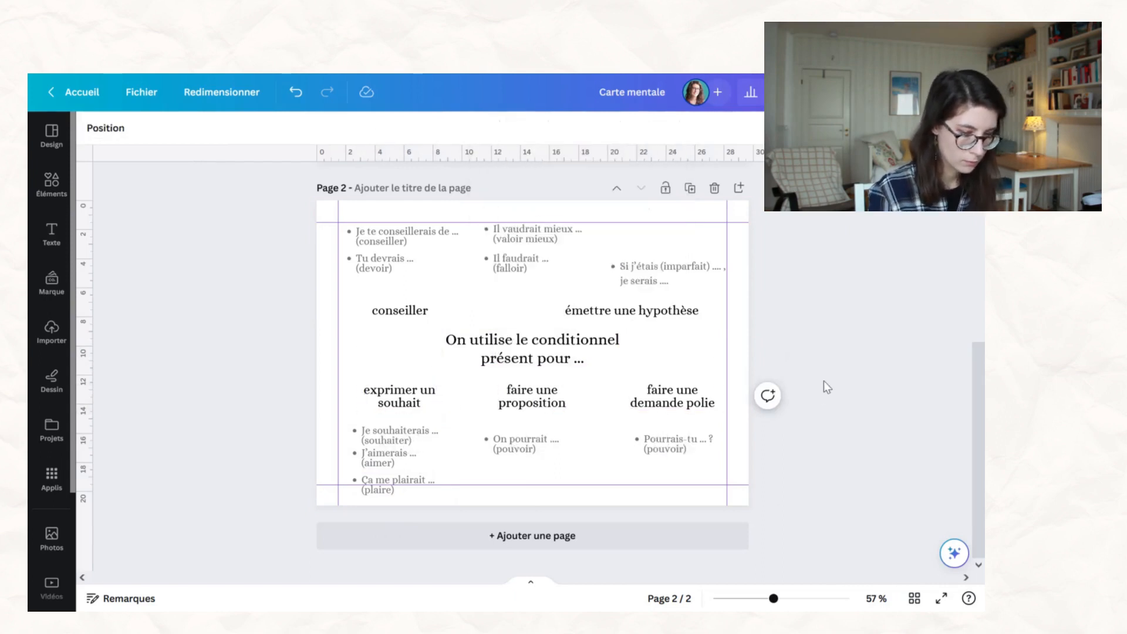
- Shift the first "conseiller" bullets to the left margin, the "conseiller" heading right, and the "Si j'étais" bullet slightly up
{"action": "left_click_drag", "start_coordinate": [390, 259], "coordinate": [389, 235]}
{"action": "left_click", "coordinate": [839, 272]}
{"action": "left_click_drag", "start_coordinate": [662, 275], "coordinate": [662, 268]}
{"action": "left_click_drag", "start_coordinate": [414, 305], "coordinate": [432, 306]}
{"action": "left_click", "coordinate": [855, 395]}
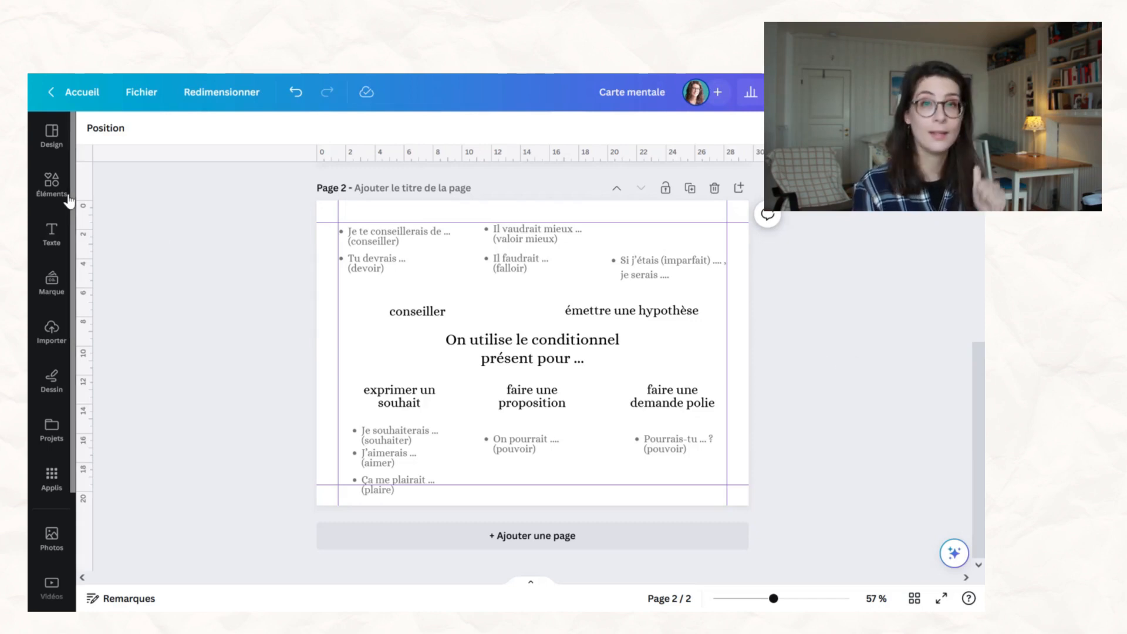
- Add a rounded square over the title and stretch it into a rectangle about 13.4 cm wide and 2.8 cm high
{"action": "left_click", "coordinate": [51, 188]}
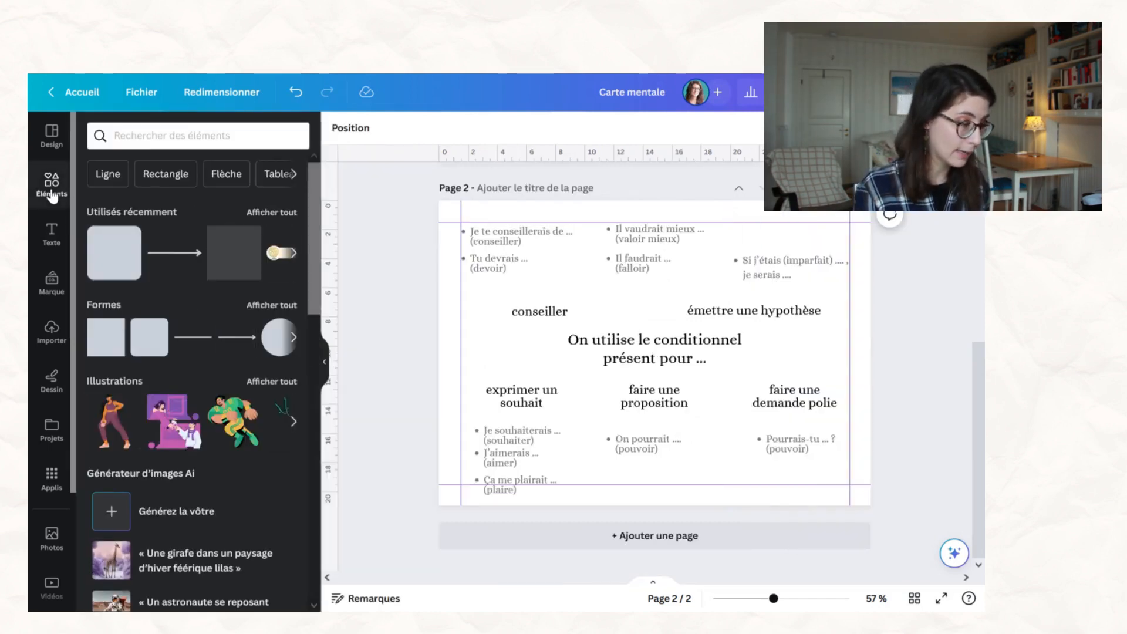
{"action": "left_click", "coordinate": [129, 270]}
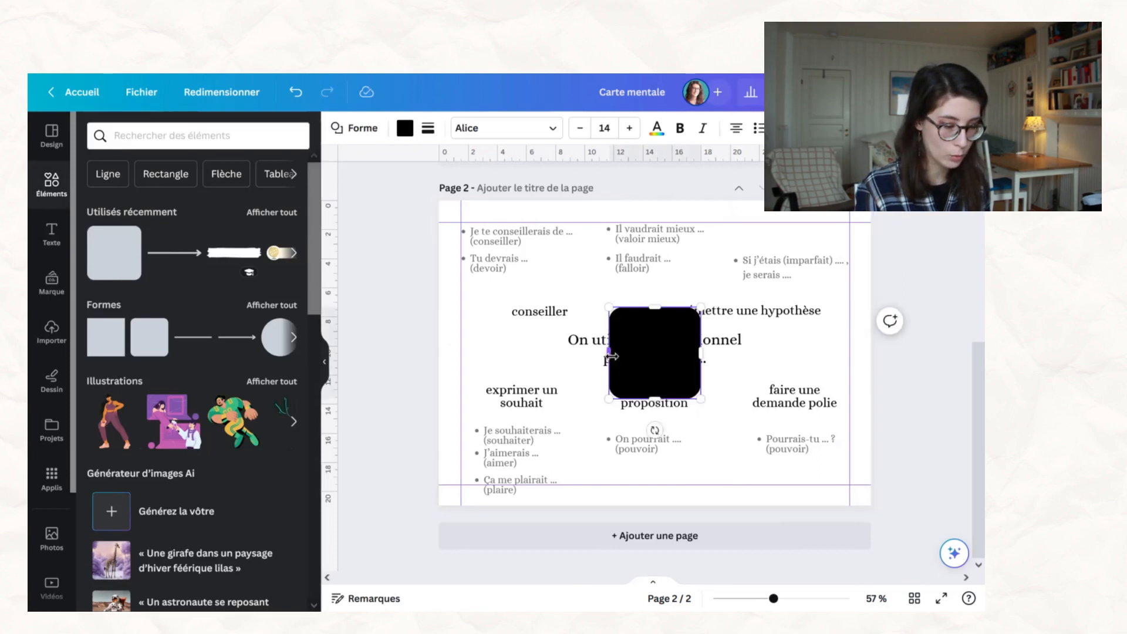
{"action": "left_click_drag", "start_coordinate": [612, 356], "coordinate": [559, 354]}
{"action": "left_click_drag", "start_coordinate": [700, 354], "coordinate": [758, 355]}
{"action": "left_click_drag", "start_coordinate": [656, 399], "coordinate": [659, 370]}
{"action": "left_click_drag", "start_coordinate": [656, 315], "coordinate": [663, 333]}
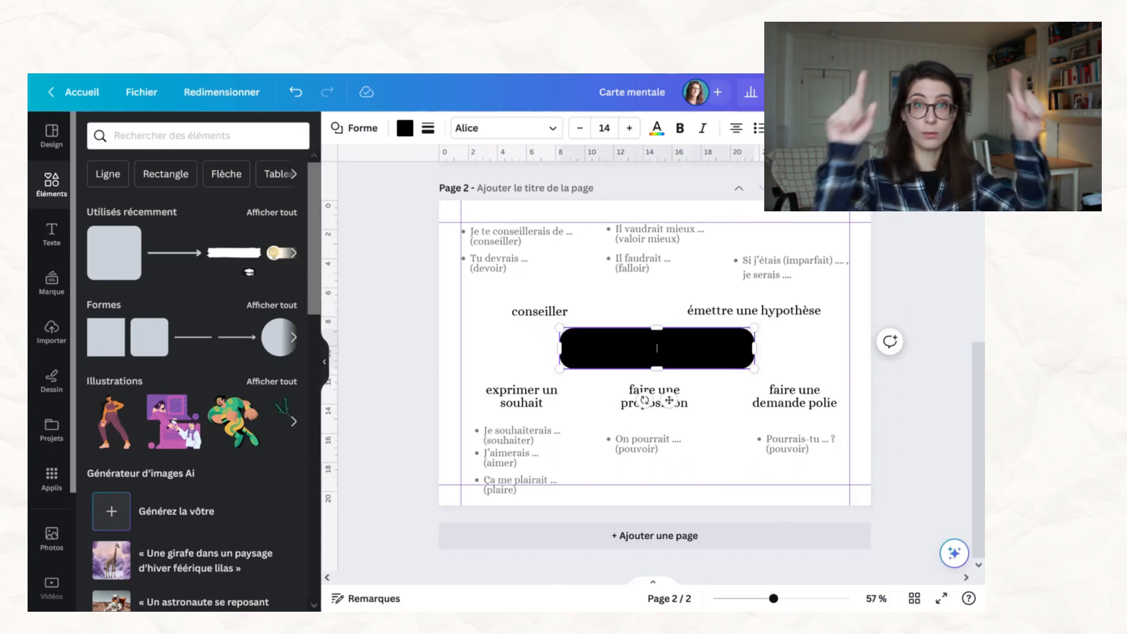
- Fill the title's rectangle with the light peach brand colour and reduce its corner rounding
{"action": "left_click", "coordinate": [405, 130]}
{"action": "left_click", "coordinate": [213, 311]}
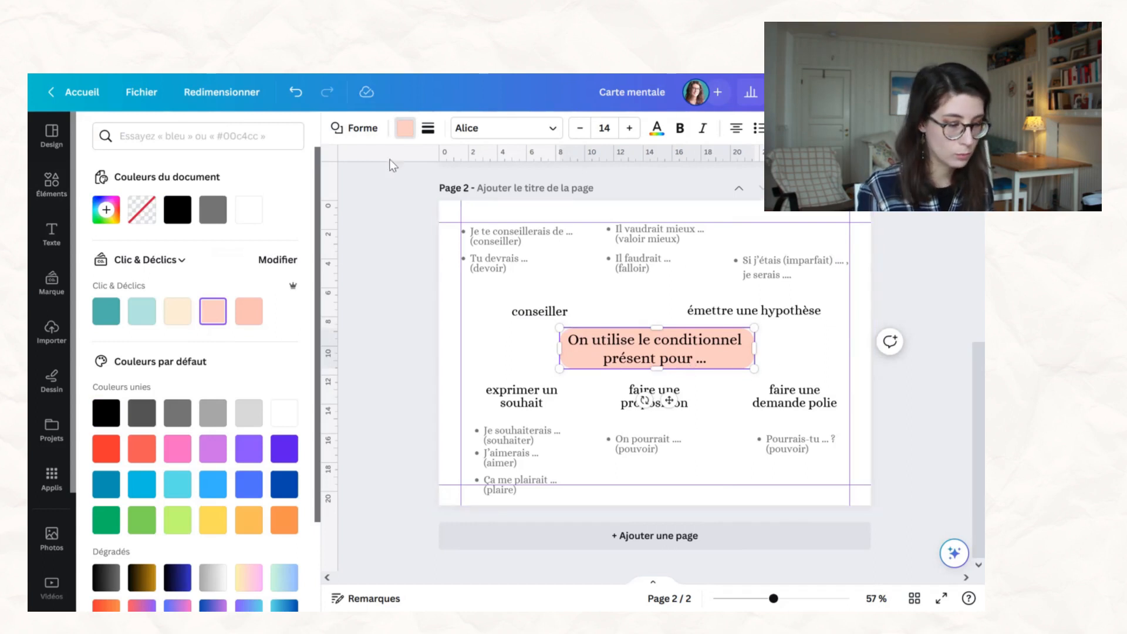
{"action": "left_click", "coordinate": [430, 128]}
{"action": "left_click_drag", "start_coordinate": [505, 253], "coordinate": [473, 262]}
{"action": "left_click", "coordinate": [382, 343]}
- Try the Arrière-plan text effect on the "exprimer un souhait" heading
{"action": "left_click", "coordinate": [505, 393]}
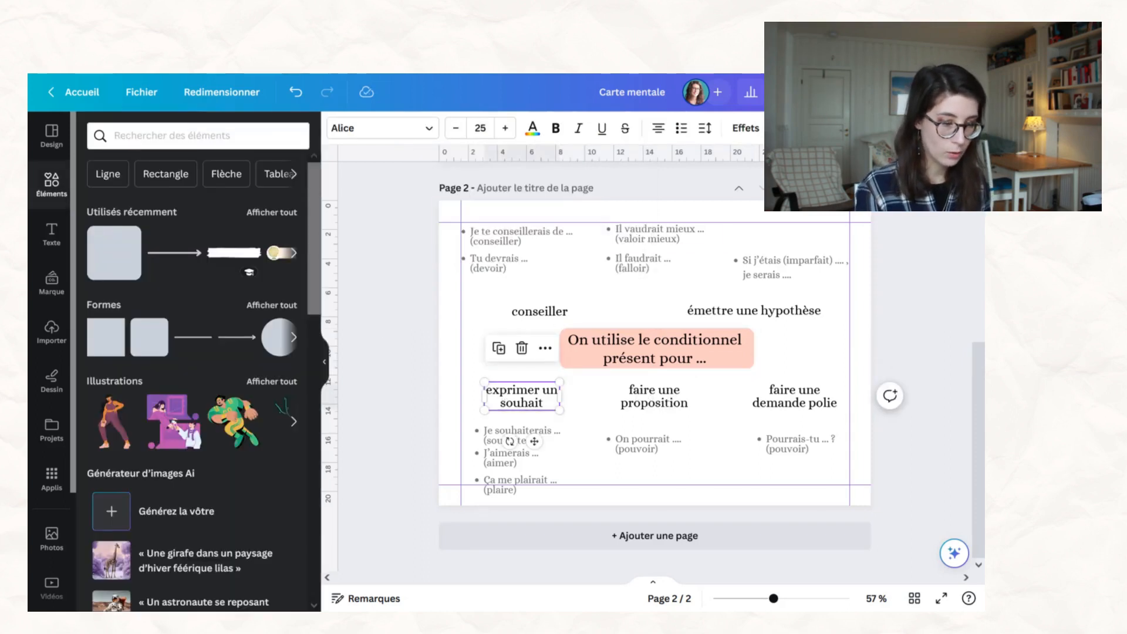
{"action": "left_click", "coordinate": [739, 138]}
{"action": "left_click", "coordinate": [155, 479]}
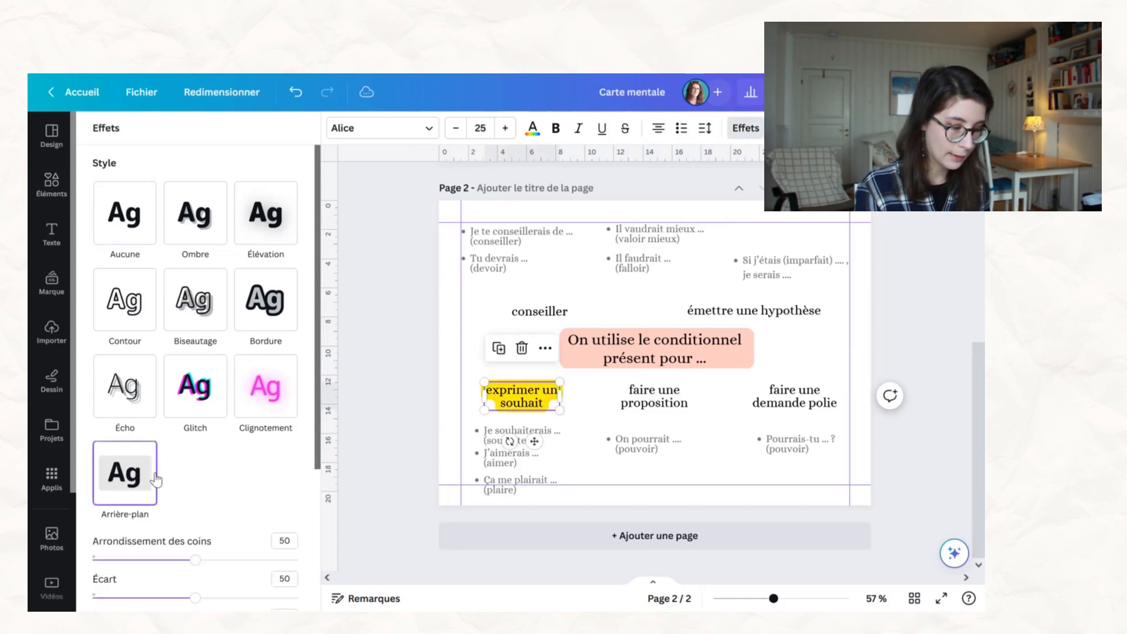
{"action": "left_click", "coordinate": [400, 342]}
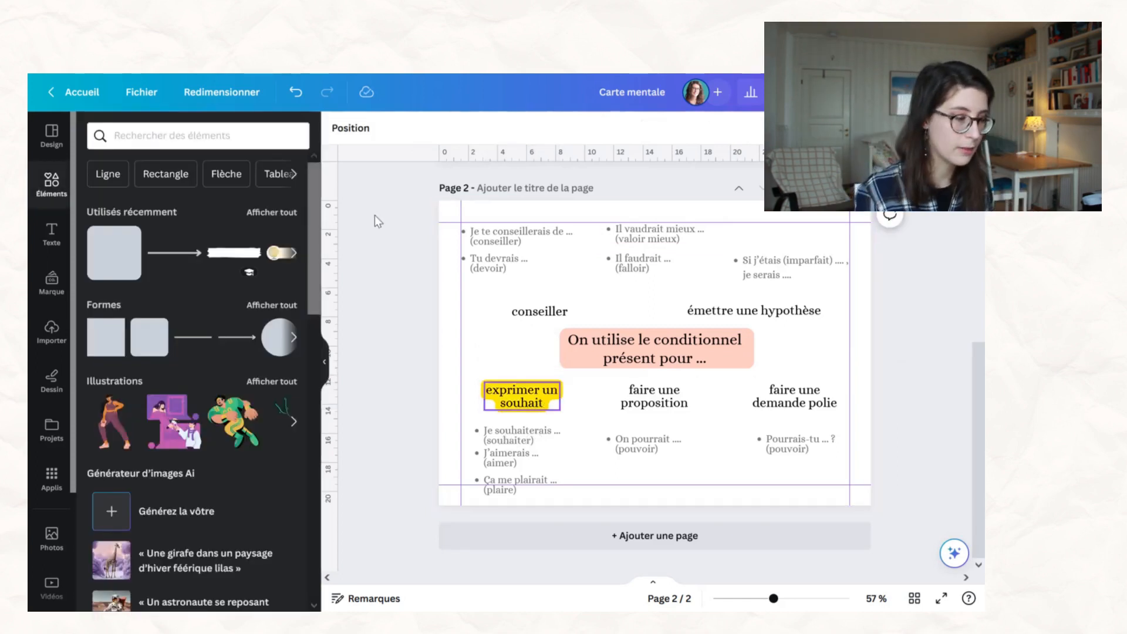
{"action": "key", "text": "ctrl+z"}
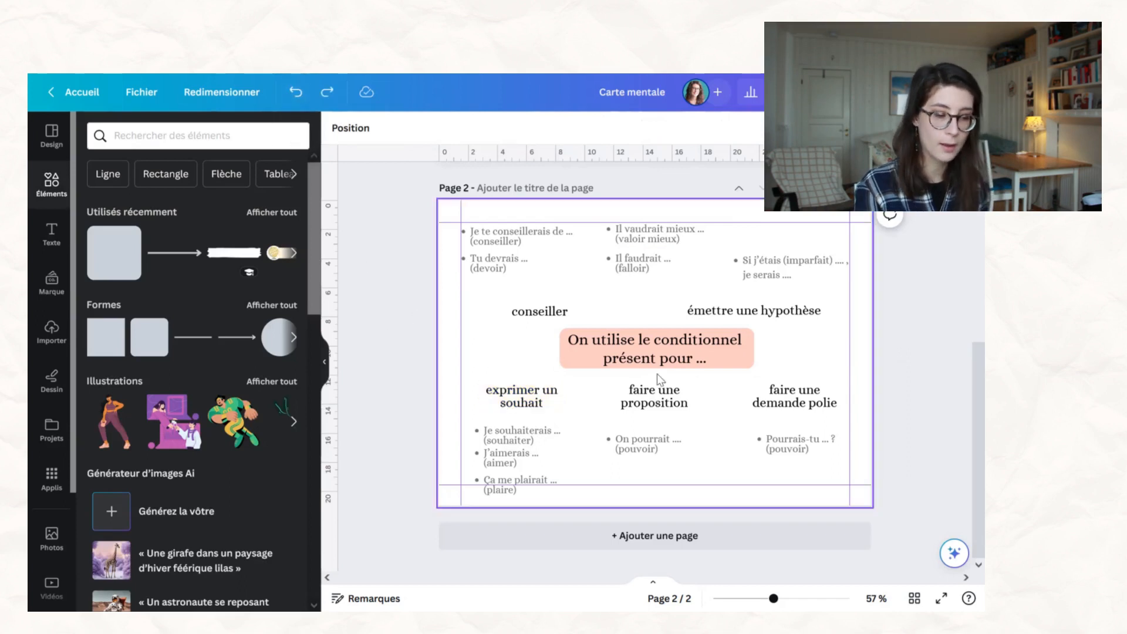
- Make the peach rectangle behind the title slightly more transparent
{"action": "left_click", "coordinate": [562, 355]}
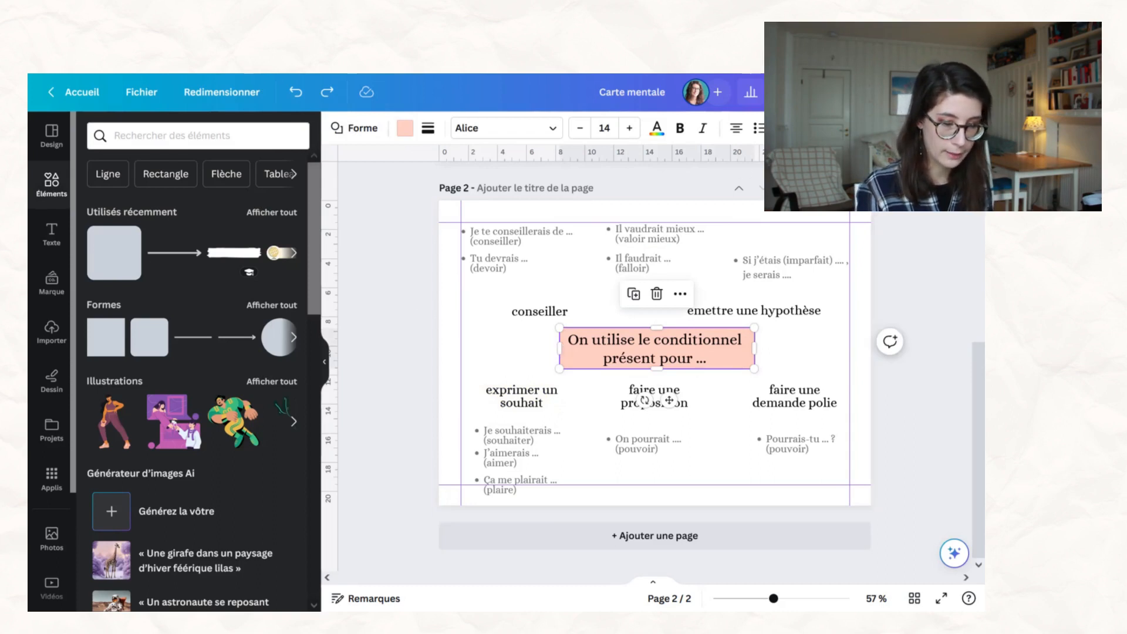
{"action": "left_click", "coordinate": [827, 158]}
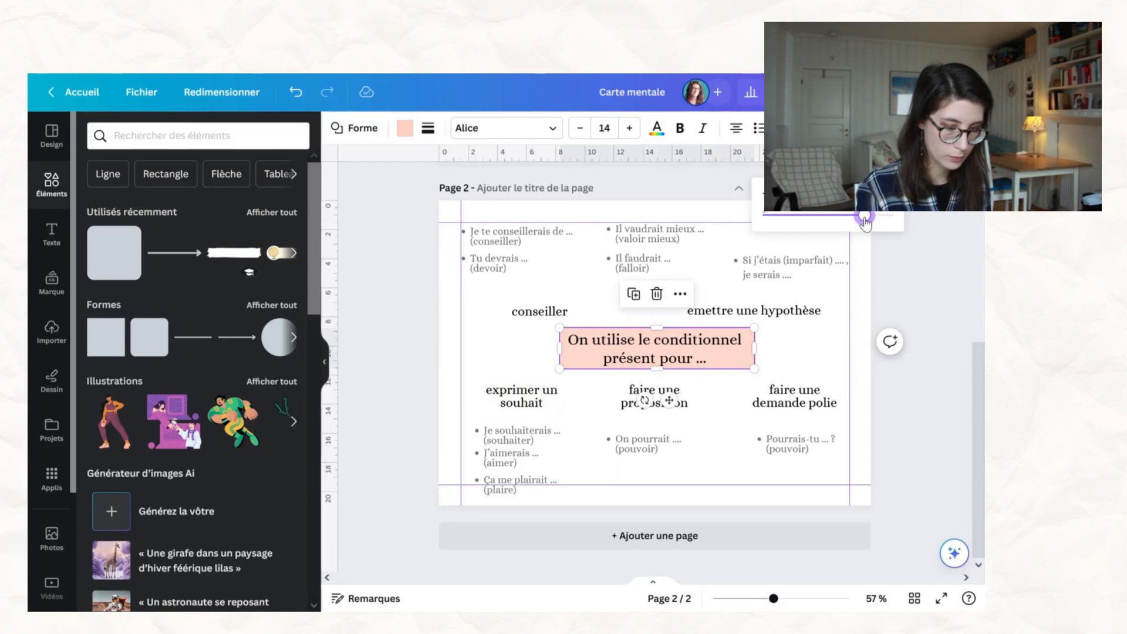
{"action": "left_click", "coordinate": [898, 282]}
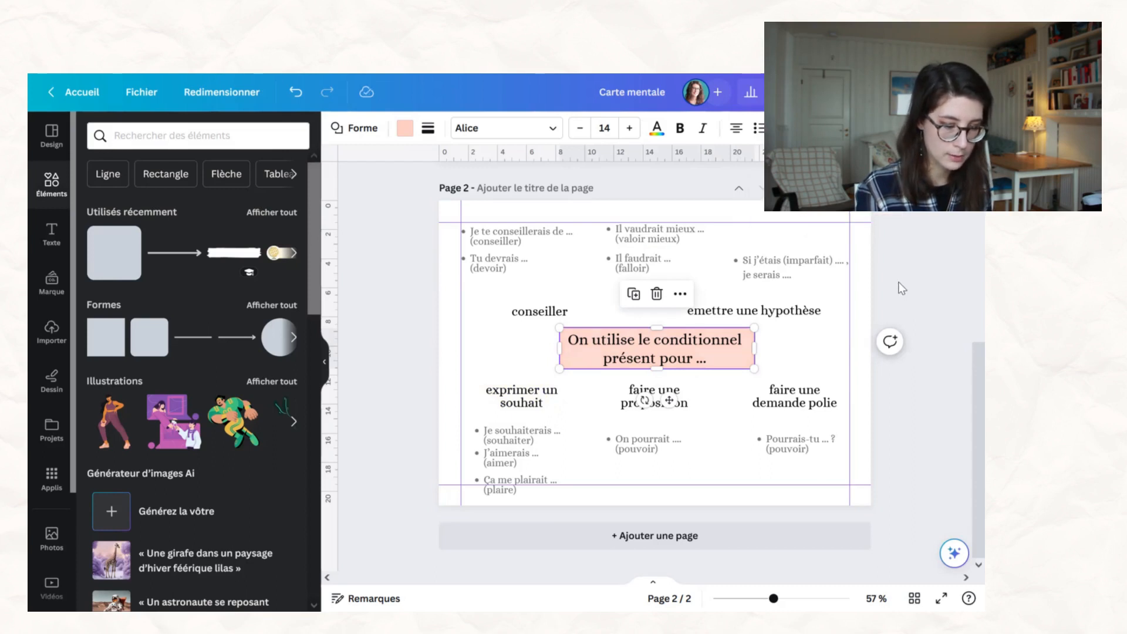
{"action": "left_click", "coordinate": [898, 281]}
- Group the title with its peach rectangle and centre the group on the page horizontally and vertically
{"action": "left_click_drag", "start_coordinate": [528, 333], "coordinate": [615, 364]}
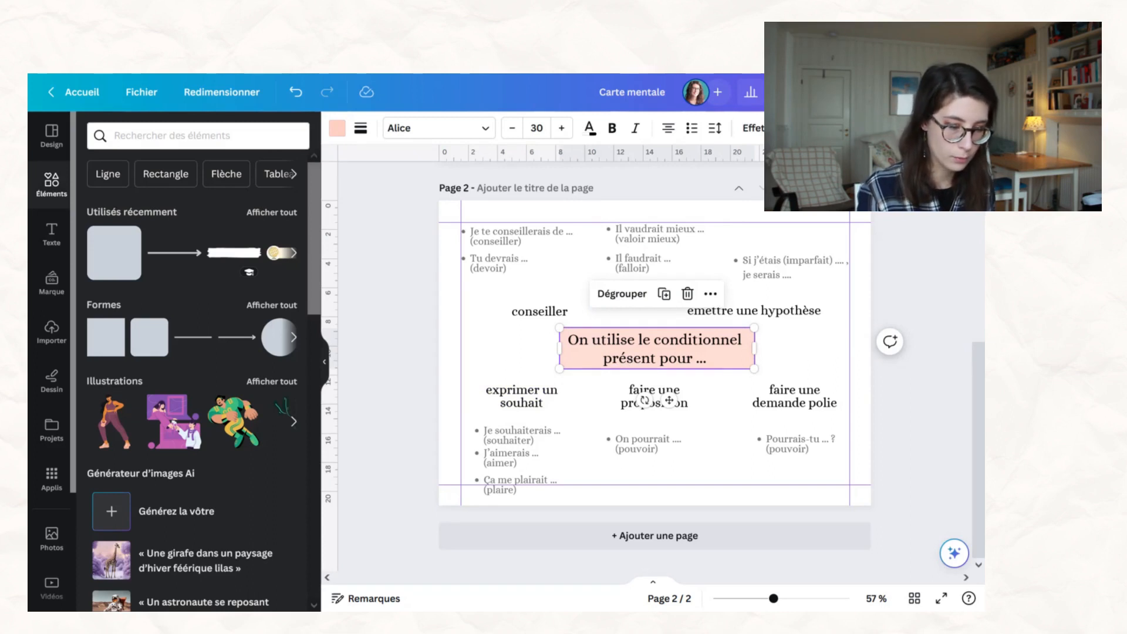
{"action": "left_click", "coordinate": [816, 128]}
{"action": "left_click", "coordinate": [226, 279]}
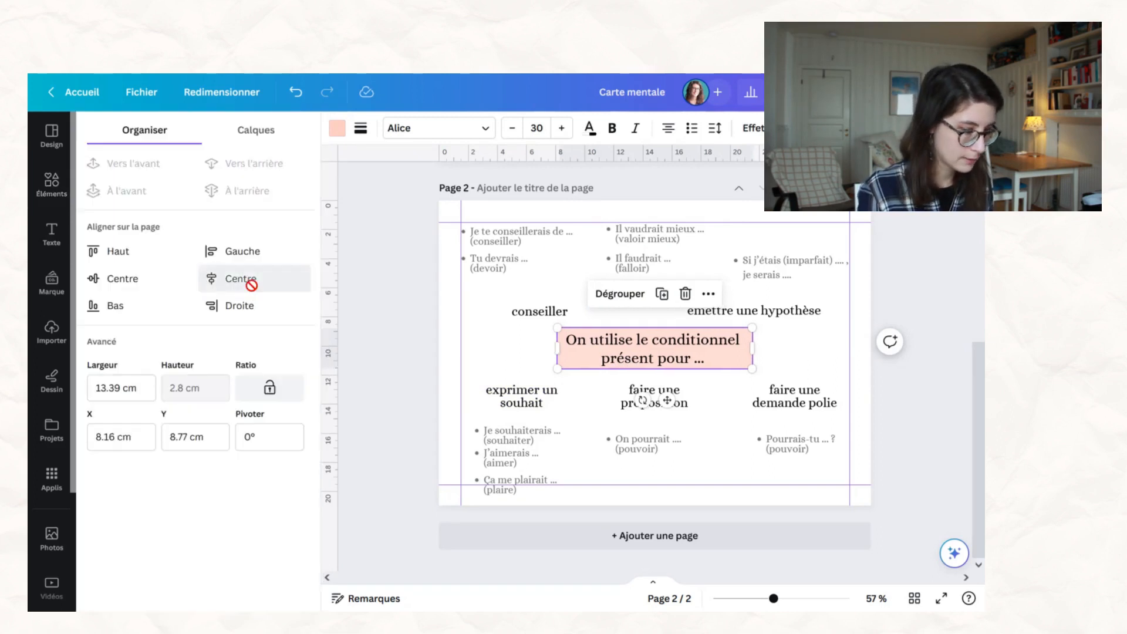
{"action": "left_click", "coordinate": [108, 280]}
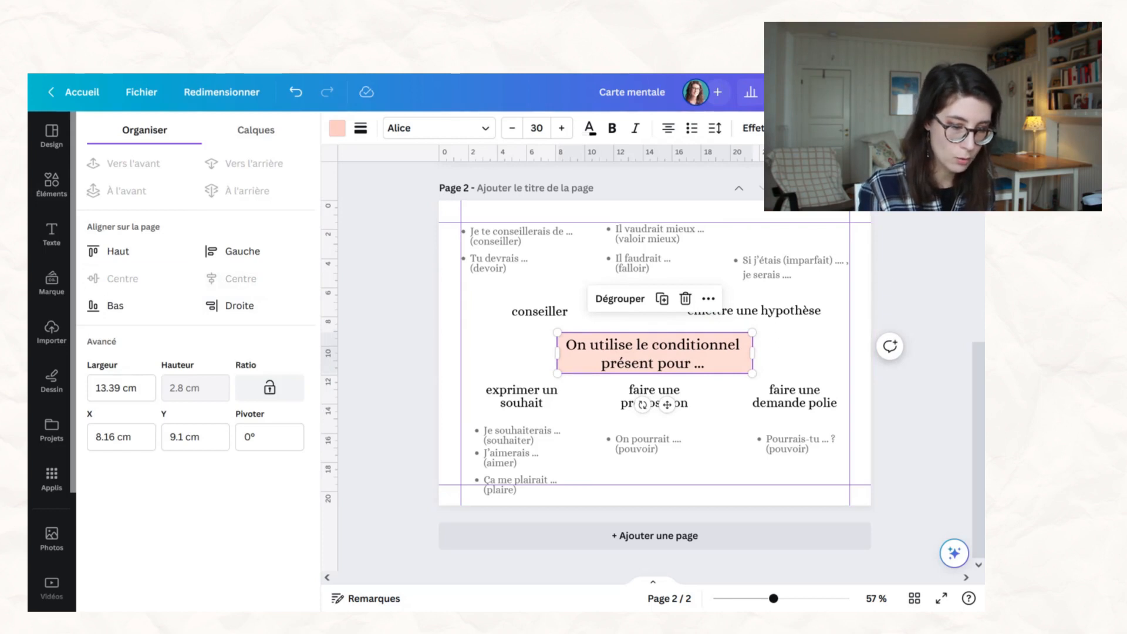
- Lock the title group in place on the page
{"action": "key", "text": "alt+shift+l"}
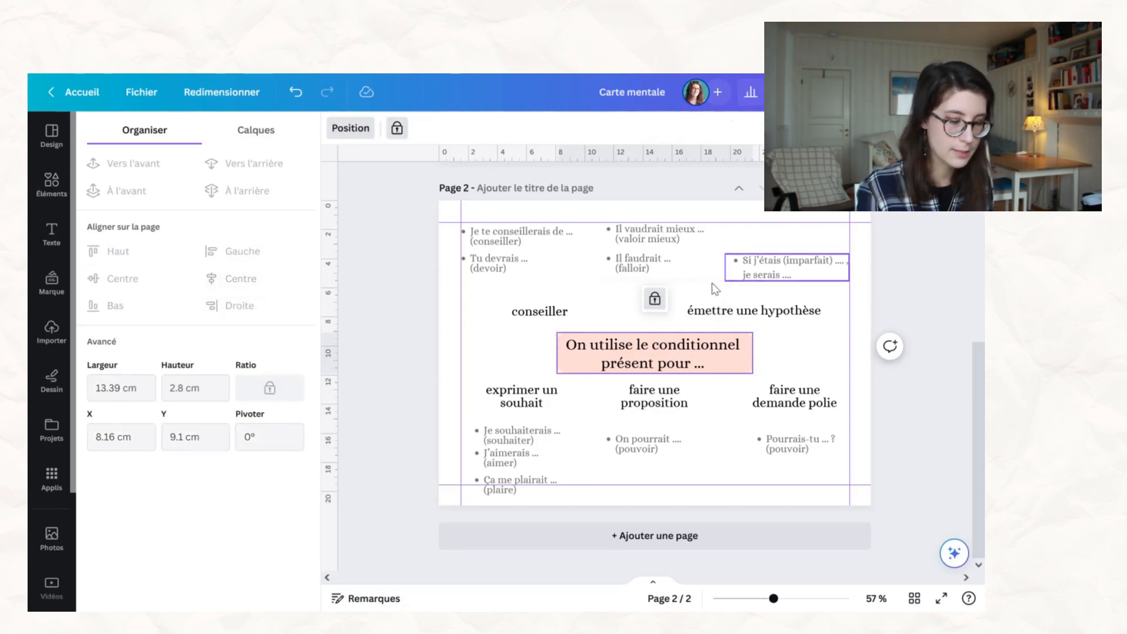
{"action": "left_click", "coordinate": [674, 325]}
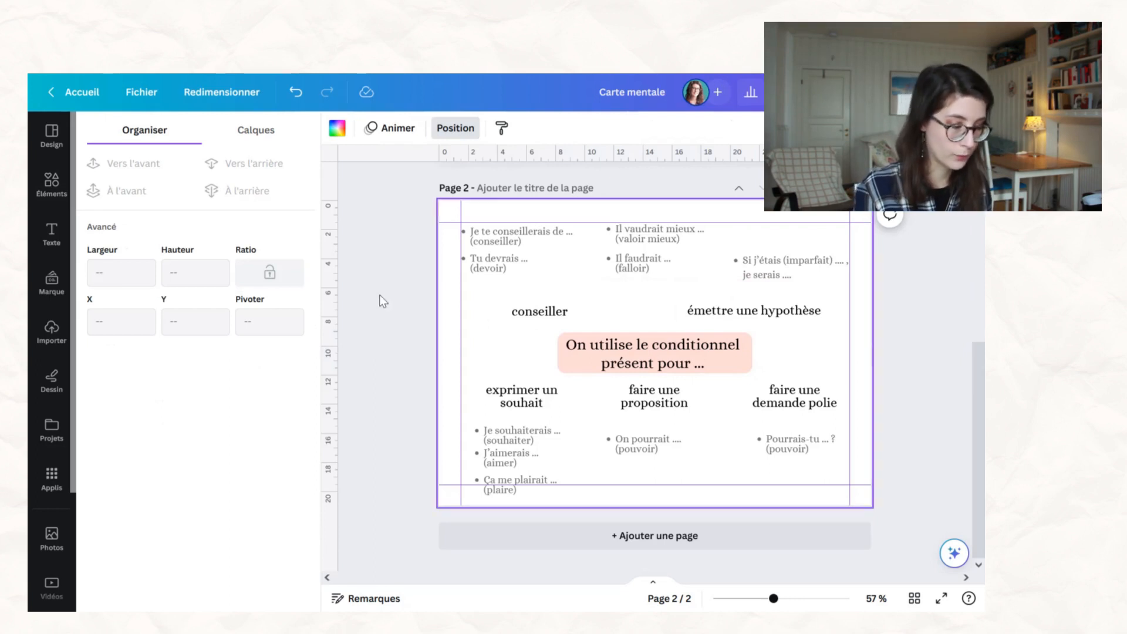
- Search the elements library for "stroke" and limit the results to illustrations
{"action": "left_click", "coordinate": [51, 183]}
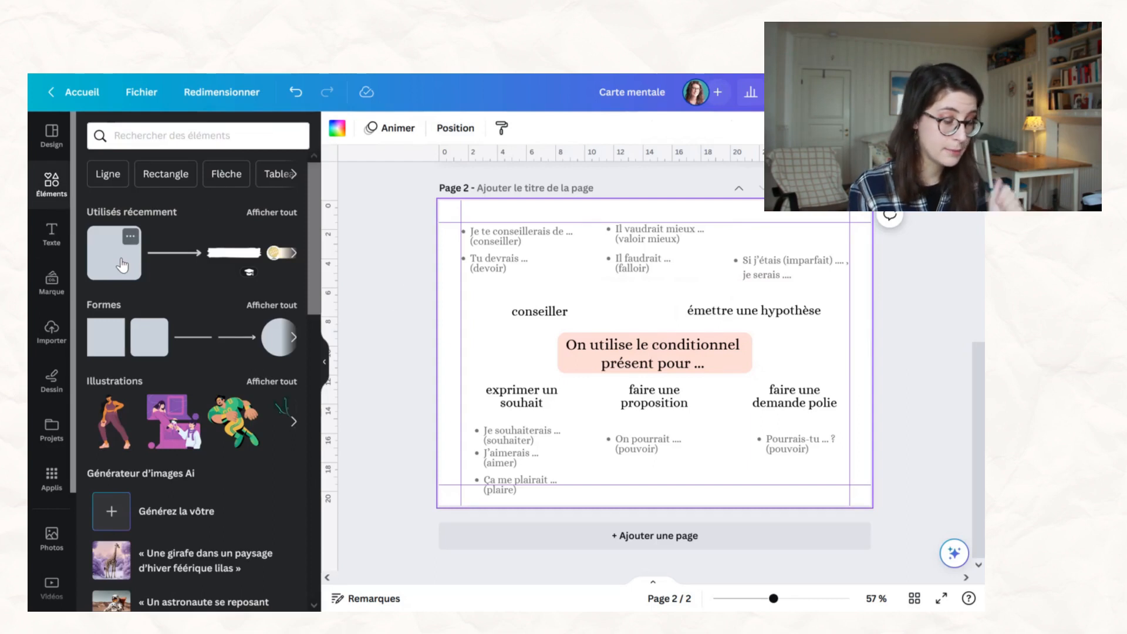
{"action": "left_click", "coordinate": [162, 140]}
{"action": "type", "text": "stroke"}
{"action": "key", "text": "Return"}
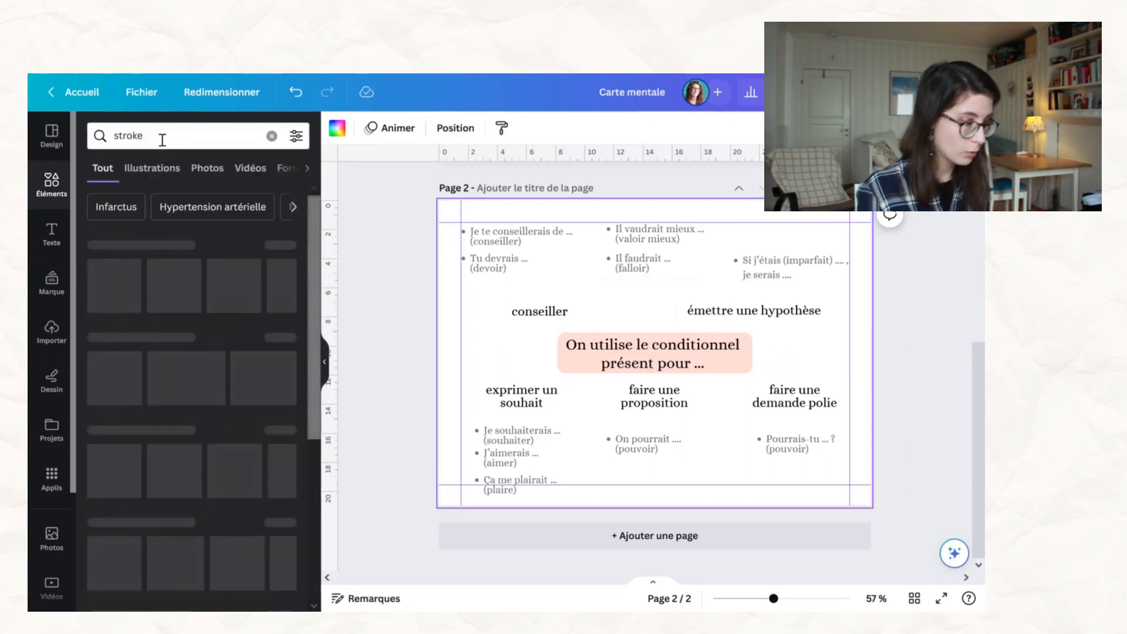
{"action": "left_click", "coordinate": [274, 249]}
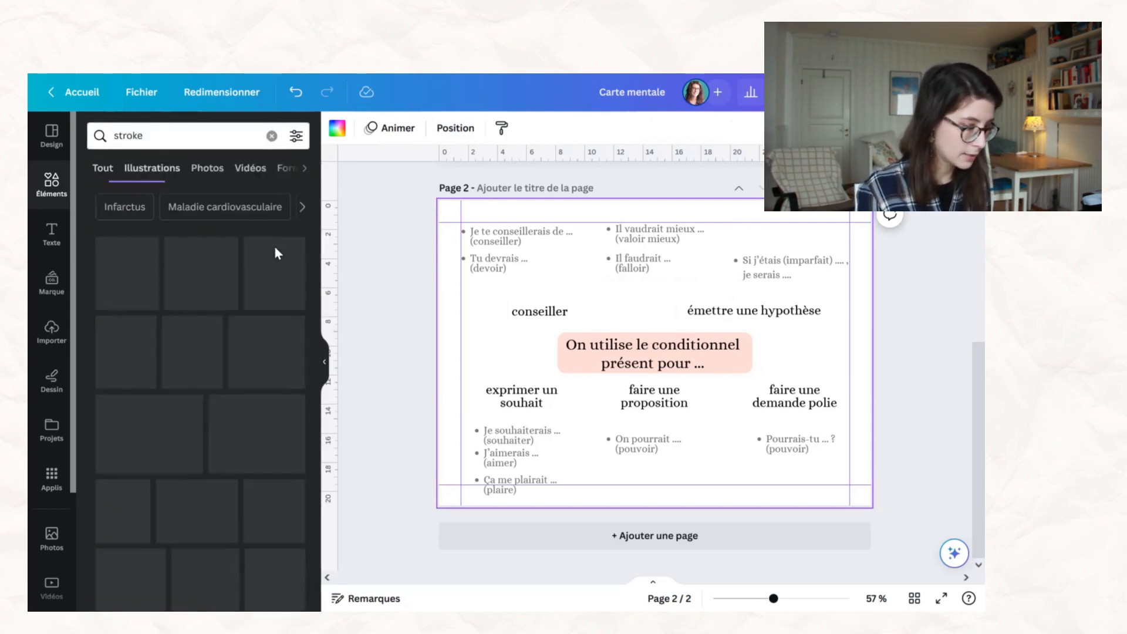
- Add the sage-green horizontal brush stroke from the search results to page 2
{"action": "scroll", "coordinate": [214, 307], "scroll_direction": "down", "scroll_amount": 2}
{"action": "scroll", "coordinate": [213, 307], "scroll_direction": "down", "scroll_amount": 10}
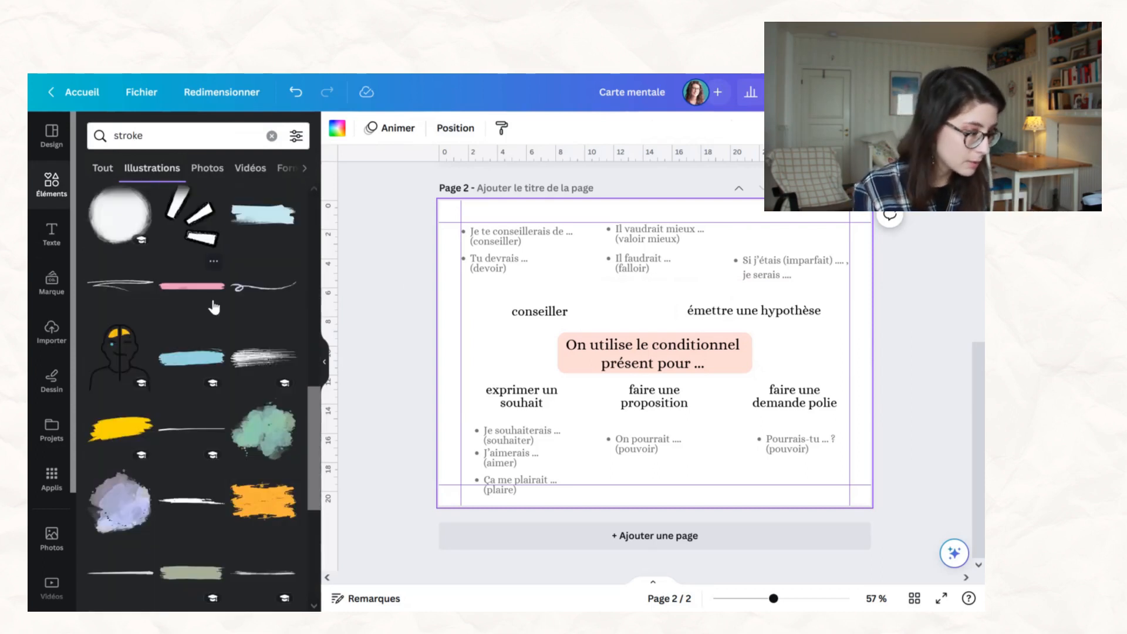
{"action": "scroll", "coordinate": [213, 307], "scroll_direction": "up", "scroll_amount": 5}
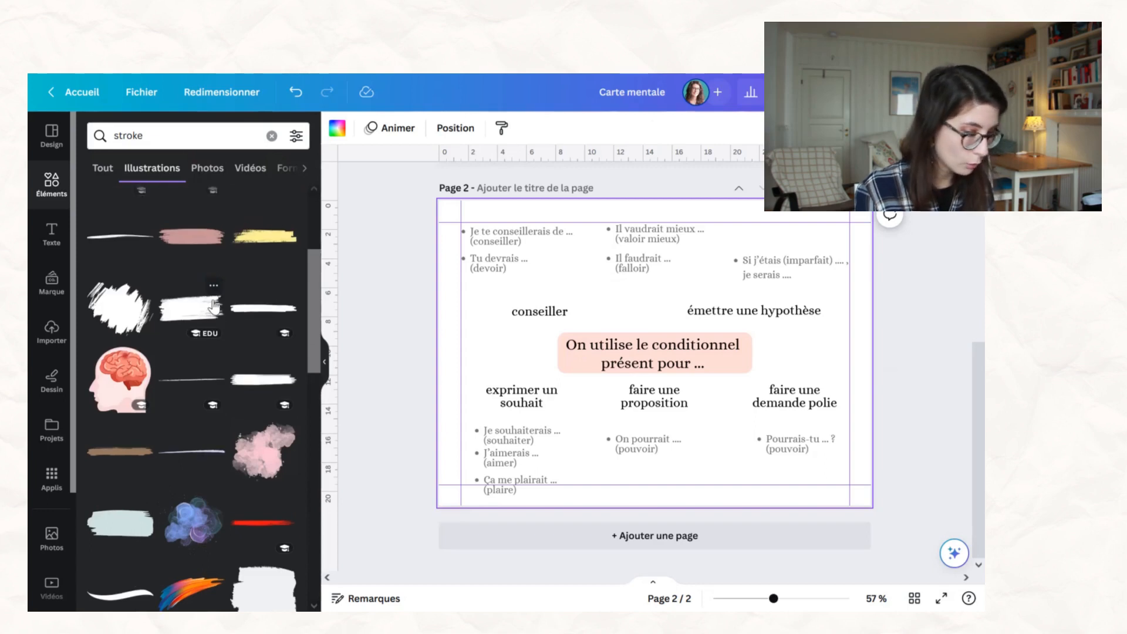
{"action": "scroll", "coordinate": [213, 306], "scroll_direction": "down", "scroll_amount": 3}
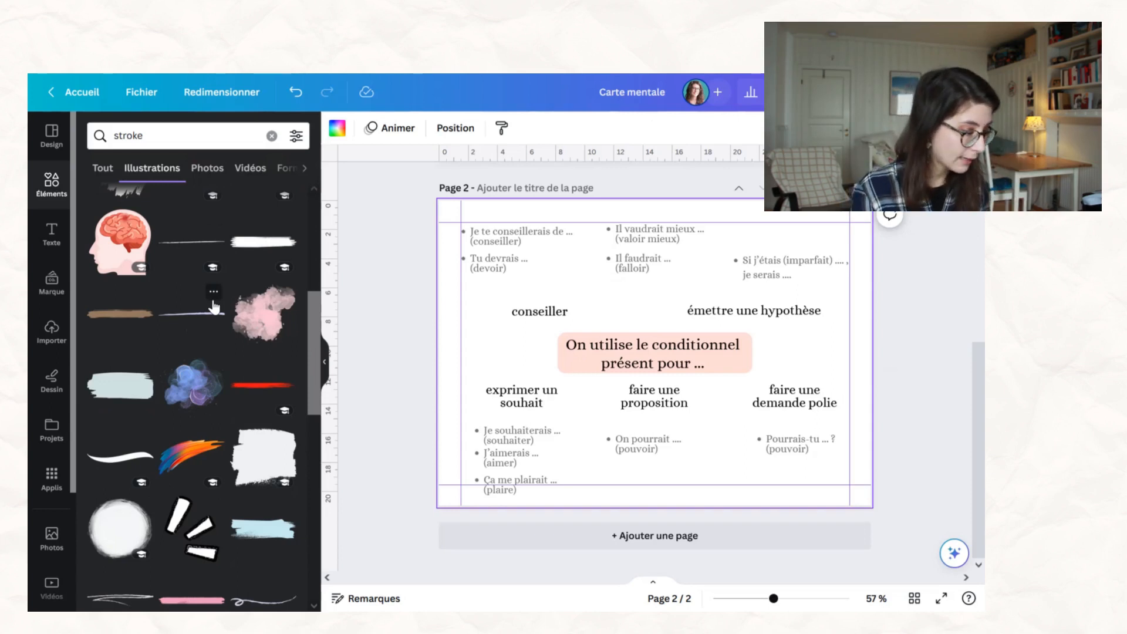
{"action": "scroll", "coordinate": [213, 306], "scroll_direction": "down", "scroll_amount": 2}
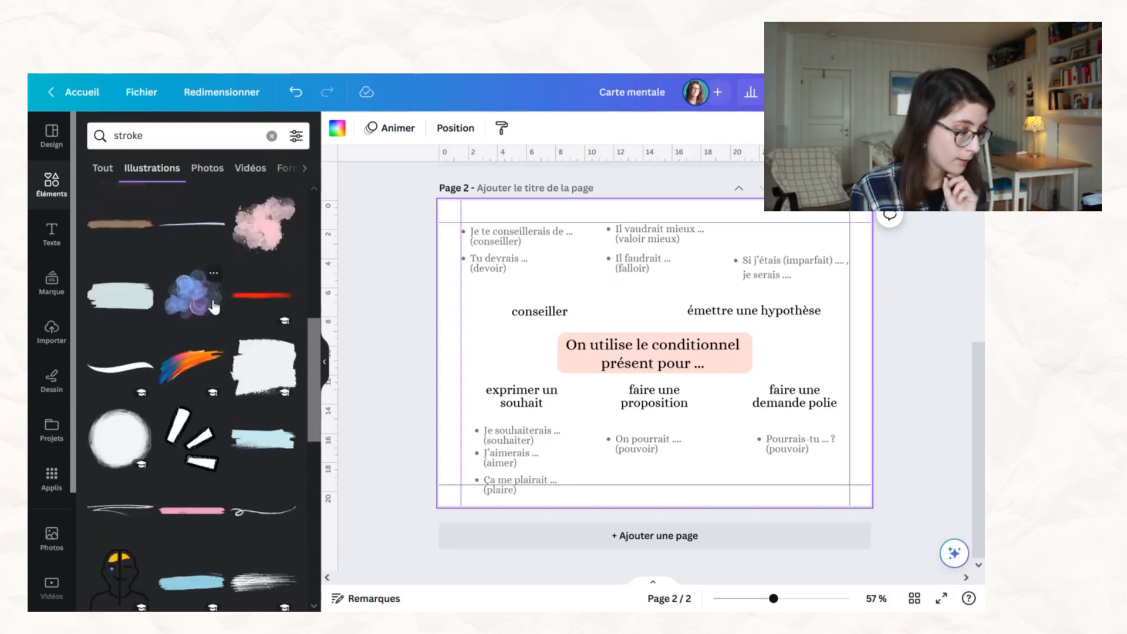
{"action": "scroll", "coordinate": [213, 306], "scroll_direction": "down", "scroll_amount": 4}
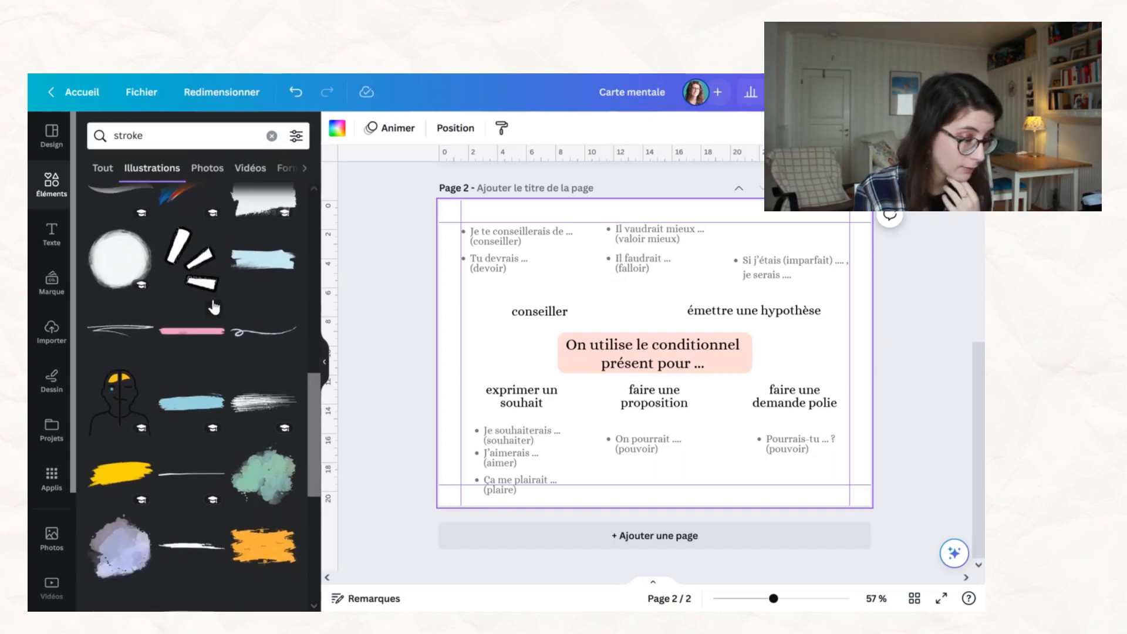
{"action": "scroll", "coordinate": [213, 306], "scroll_direction": "down", "scroll_amount": 2}
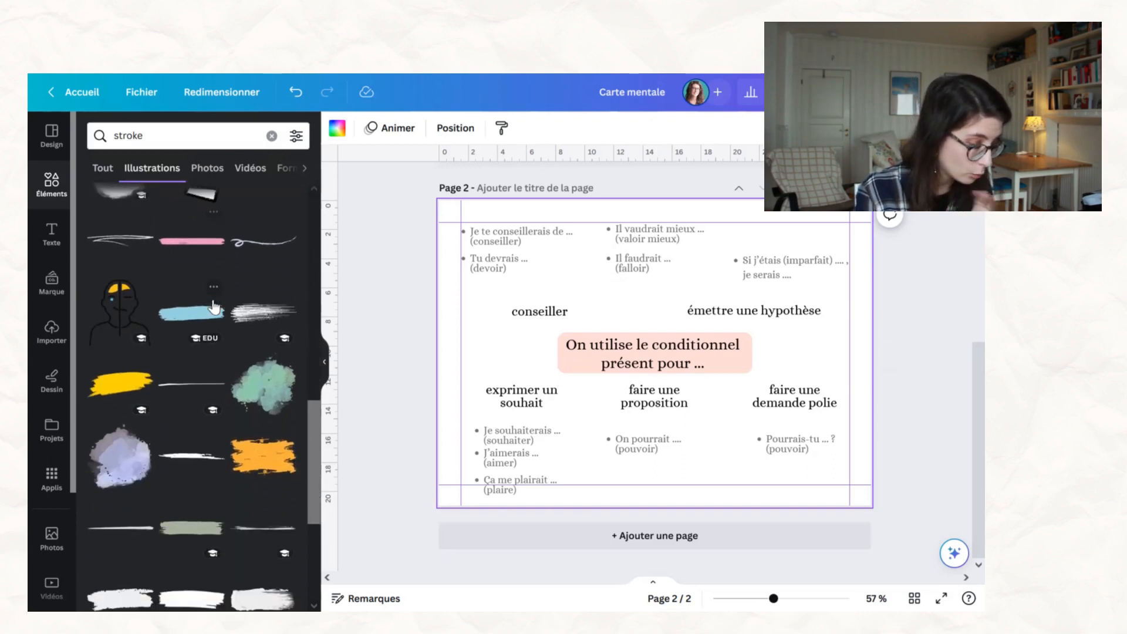
{"action": "scroll", "coordinate": [214, 306], "scroll_direction": "down", "scroll_amount": 2}
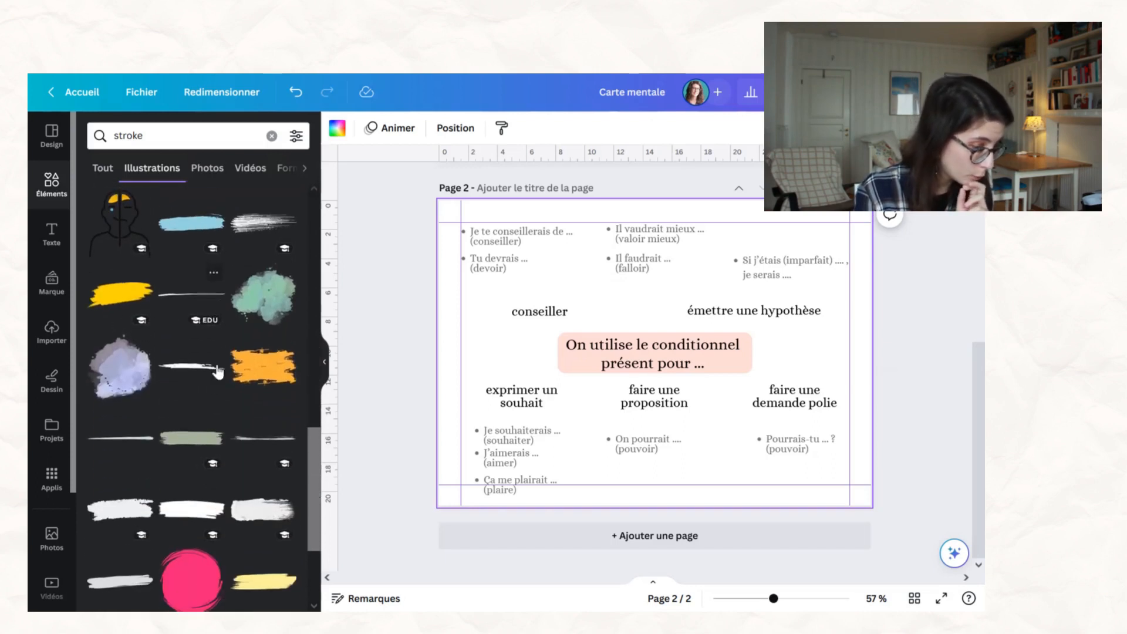
{"action": "left_click", "coordinate": [186, 441]}
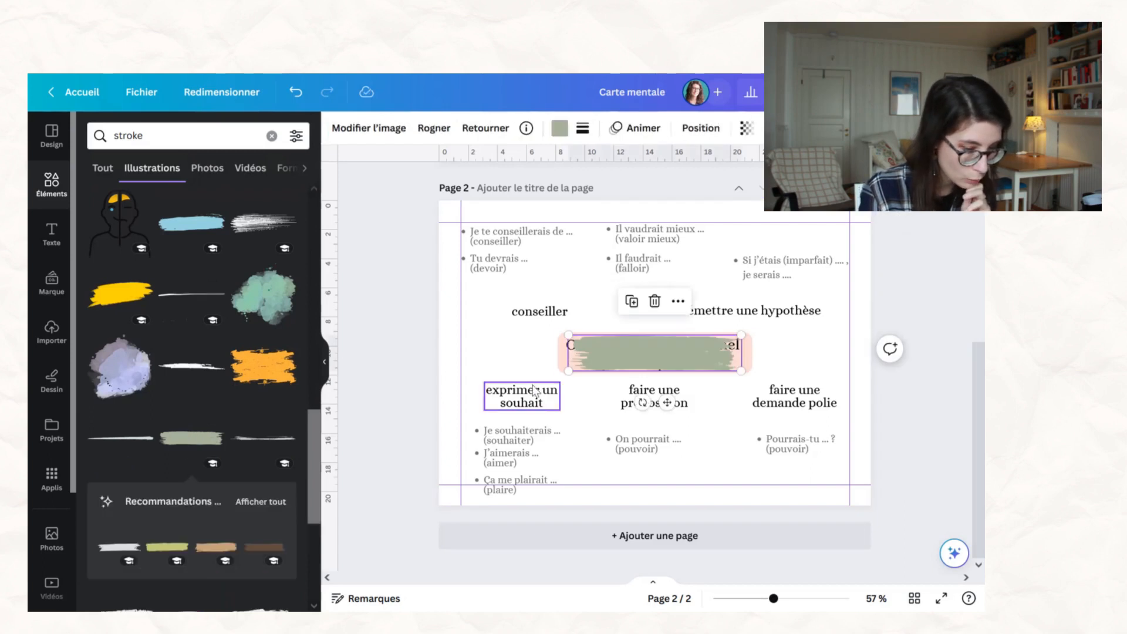
- Recolour the brush stroke with the light teal brand colour and set its transparency to 76
{"action": "left_click", "coordinate": [559, 130]}
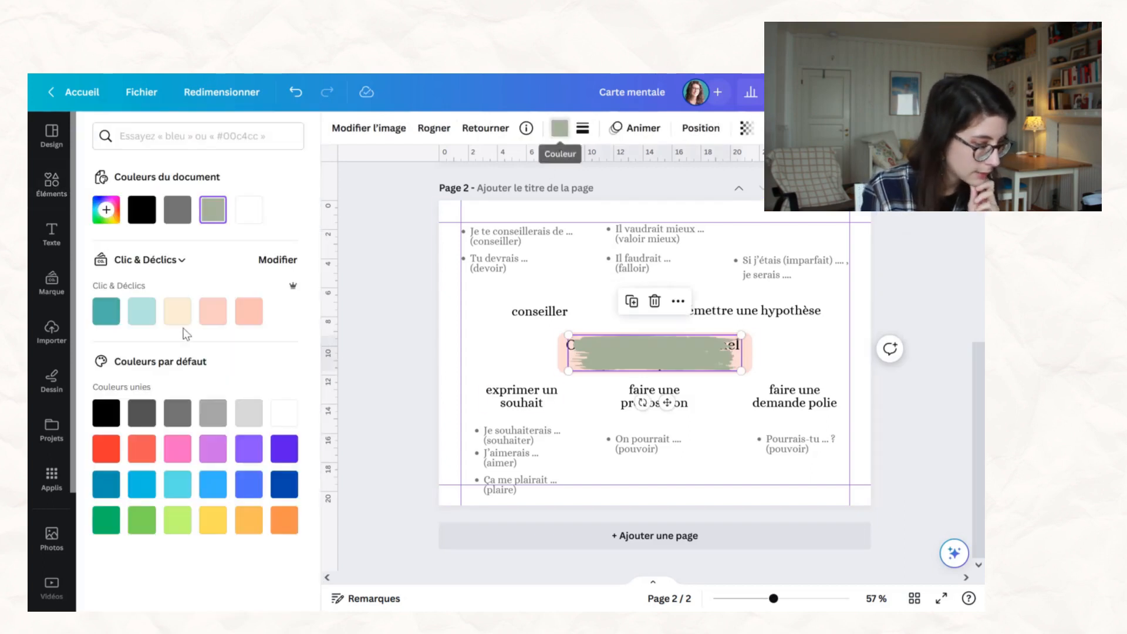
{"action": "left_click", "coordinate": [141, 311]}
{"action": "left_click", "coordinate": [746, 128]}
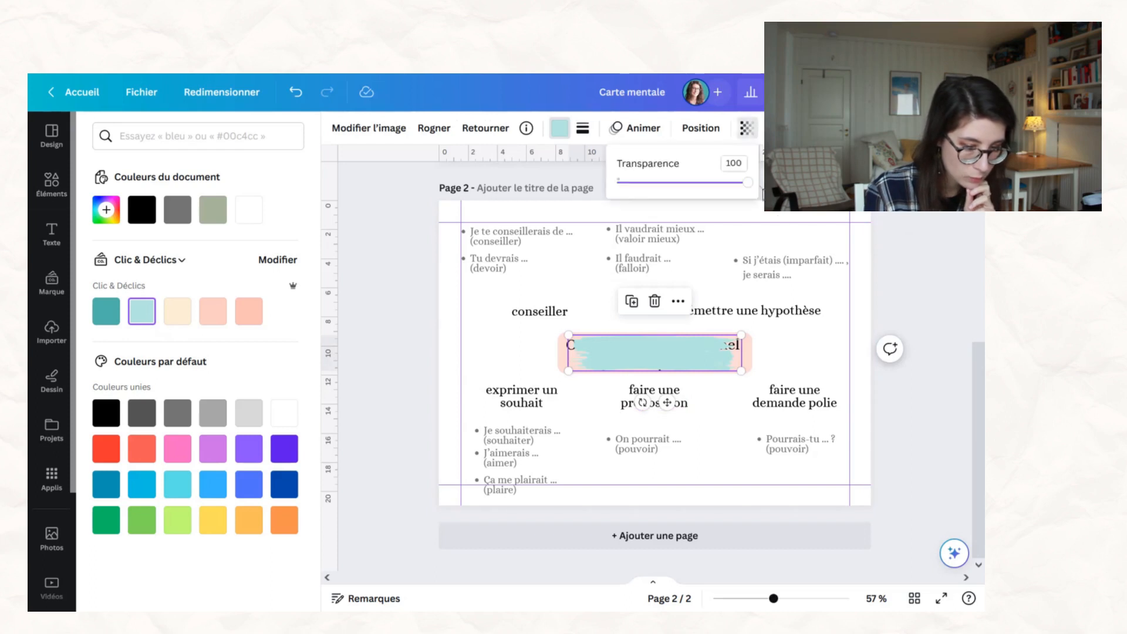
{"action": "left_click_drag", "start_coordinate": [744, 181], "coordinate": [715, 183]}
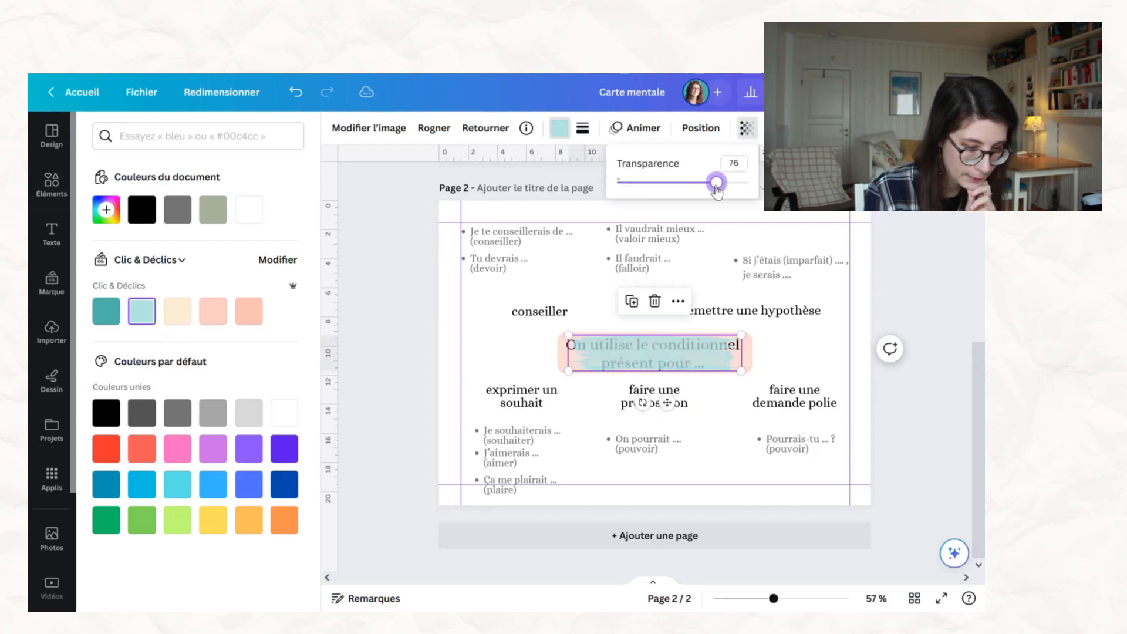
{"action": "left_click", "coordinate": [718, 355]}
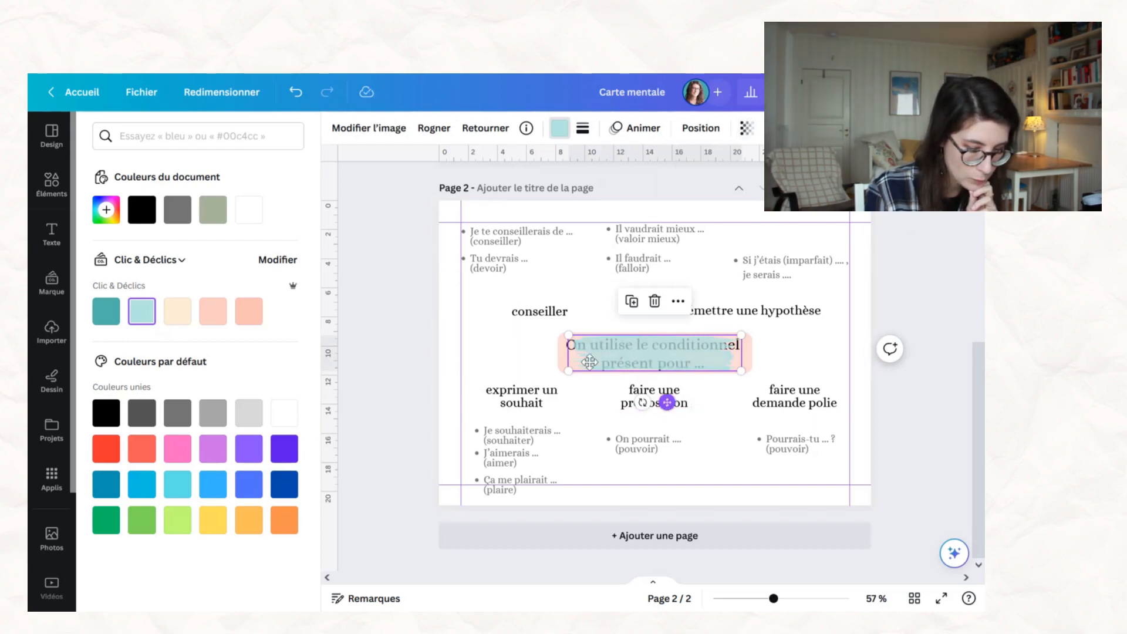
- Fit the teal stroke to the "conseiller" heading and place a copy on "émettre une hypothèse", both behind the text
{"action": "left_click_drag", "start_coordinate": [589, 363], "coordinate": [491, 316]}
{"action": "mouse_move", "coordinate": [643, 289]}
{"action": "left_mouse_down"}
{"action": "mouse_move", "coordinate": [552, 351]}
{"action": "mouse_move", "coordinate": [734, 356]}
{"action": "mouse_move", "coordinate": [732, 346]}
{"action": "mouse_move", "coordinate": [784, 324]}
{"action": "mouse_move", "coordinate": [804, 334]}
{"action": "mouse_move", "coordinate": [789, 330]}
{"action": "mouse_move", "coordinate": [789, 355]}
{"action": "mouse_move", "coordinate": [769, 355]}
{"action": "left_mouse_up"}
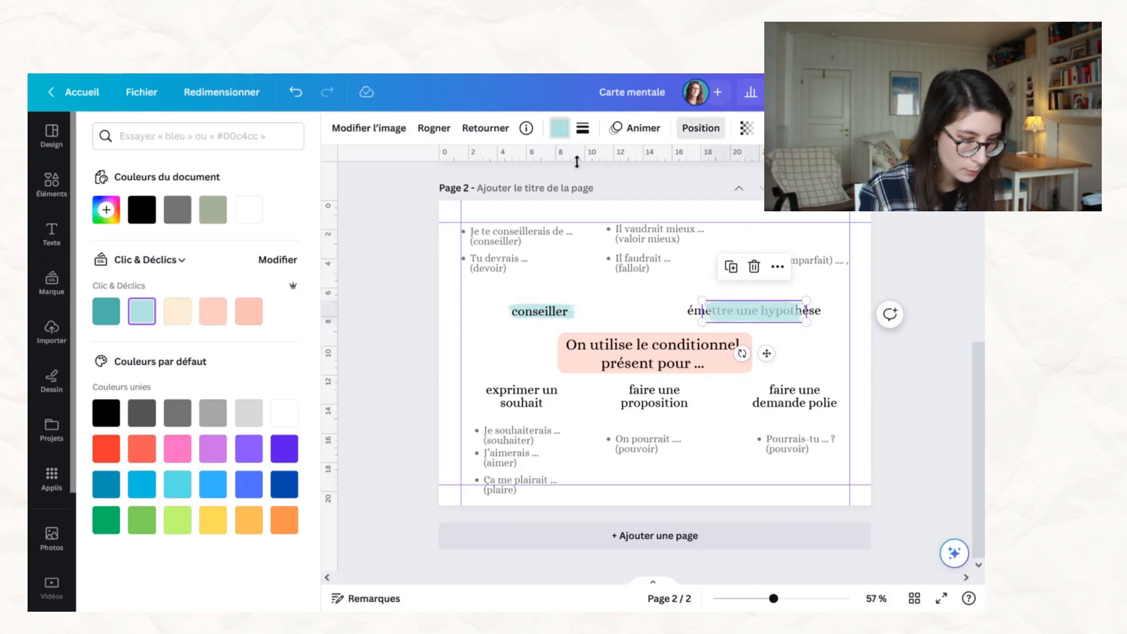
{"action": "left_click", "coordinate": [701, 128]}
{"action": "left_click", "coordinate": [380, 251]}
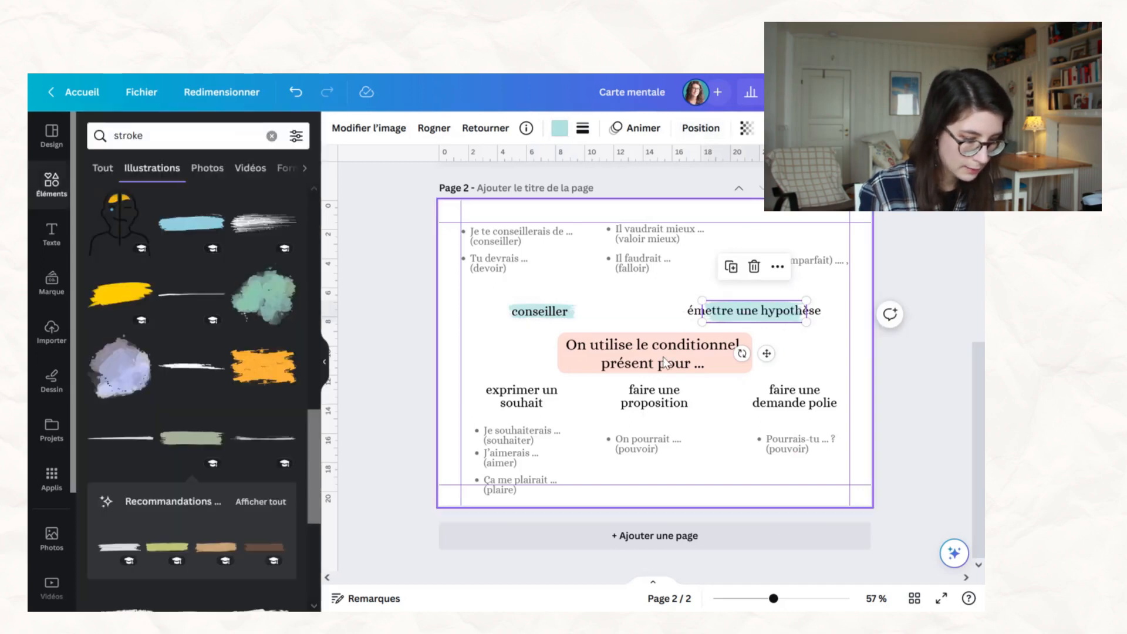
- Place copies of the teal stroke behind "exprimer un souhait", "faire une proposition" and "faire une demande polie"
{"action": "key", "text": "ctrl+d"}
{"action": "mouse_move", "coordinate": [766, 354]}
{"action": "left_mouse_down"}
{"action": "mouse_move", "coordinate": [551, 422]}
{"action": "mouse_move", "coordinate": [536, 439]}
{"action": "mouse_move", "coordinate": [654, 399]}
{"action": "mouse_move", "coordinate": [795, 392]}
{"action": "left_mouse_up"}
{"action": "left_click", "coordinate": [701, 128]}
{"action": "key", "text": "ctrl+d"}
{"action": "key", "text": "ctrl+d"}
{"action": "left_click", "coordinate": [925, 328]}
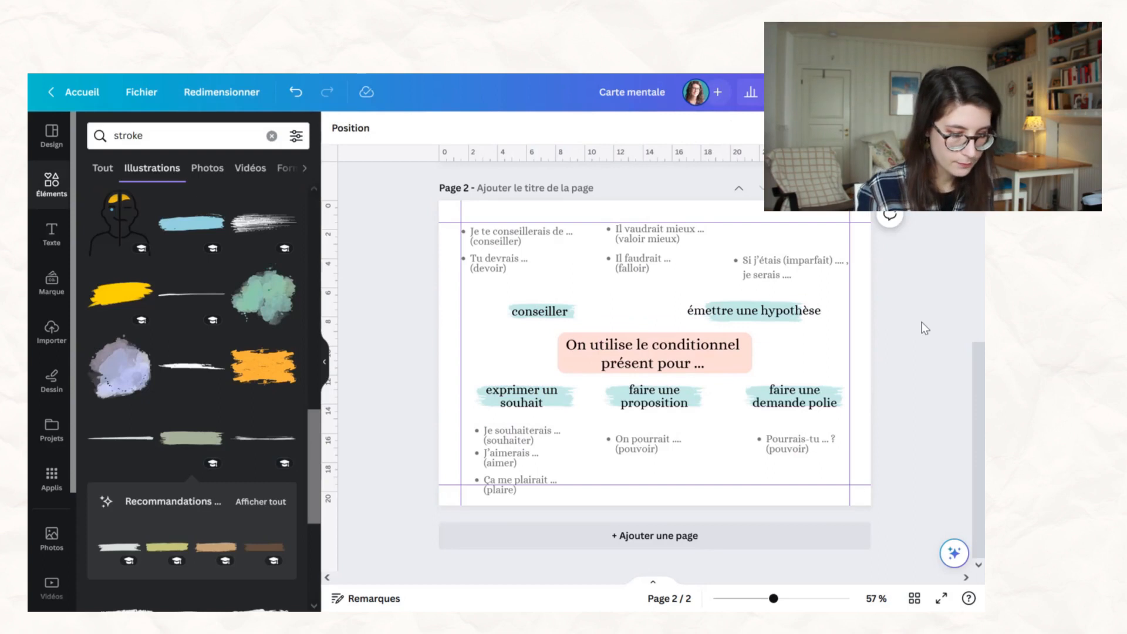
- Try repositioning the three example lines under "exprimer un souhait" and undo the changes
{"action": "left_click", "coordinate": [517, 482]}
{"action": "left_click", "coordinate": [509, 457], "text": "shift"}
{"action": "left_click", "coordinate": [523, 435], "text": "shift"}
{"action": "left_click", "coordinate": [456, 128]}
{"action": "left_click", "coordinate": [455, 128]}
{"action": "left_click_drag", "start_coordinate": [522, 435], "coordinate": [523, 430]}
{"action": "left_click", "coordinate": [515, 483]}
{"action": "left_click", "coordinate": [911, 317]}
{"action": "left_click", "coordinate": [296, 93]}
{"action": "left_click", "coordinate": [295, 92]}
{"action": "left_click", "coordinate": [296, 92]}
{"action": "left_click", "coordinate": [296, 92]}
{"action": "left_click", "coordinate": [327, 92]}
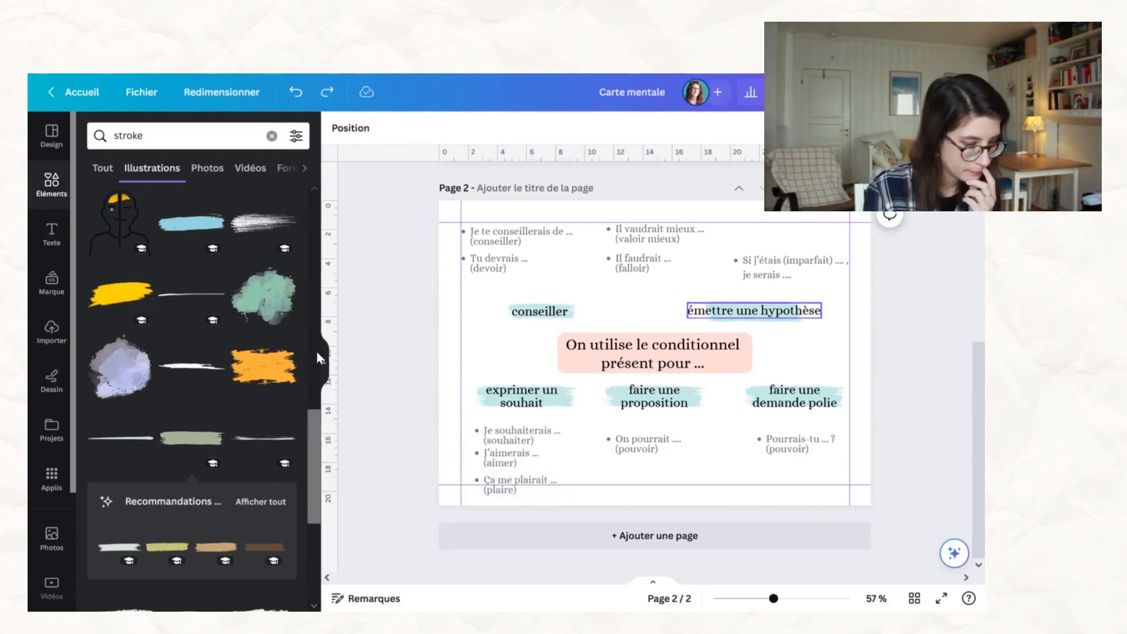
- Scale down all headings, strokes and examples around the title together to about 23.8 by 16.4 and reposition them on the page
{"action": "scroll", "coordinate": [962, 301], "scroll_direction": "up", "scroll_amount": 3}
{"action": "scroll", "coordinate": [958, 296], "scroll_direction": "up", "scroll_amount": 2}
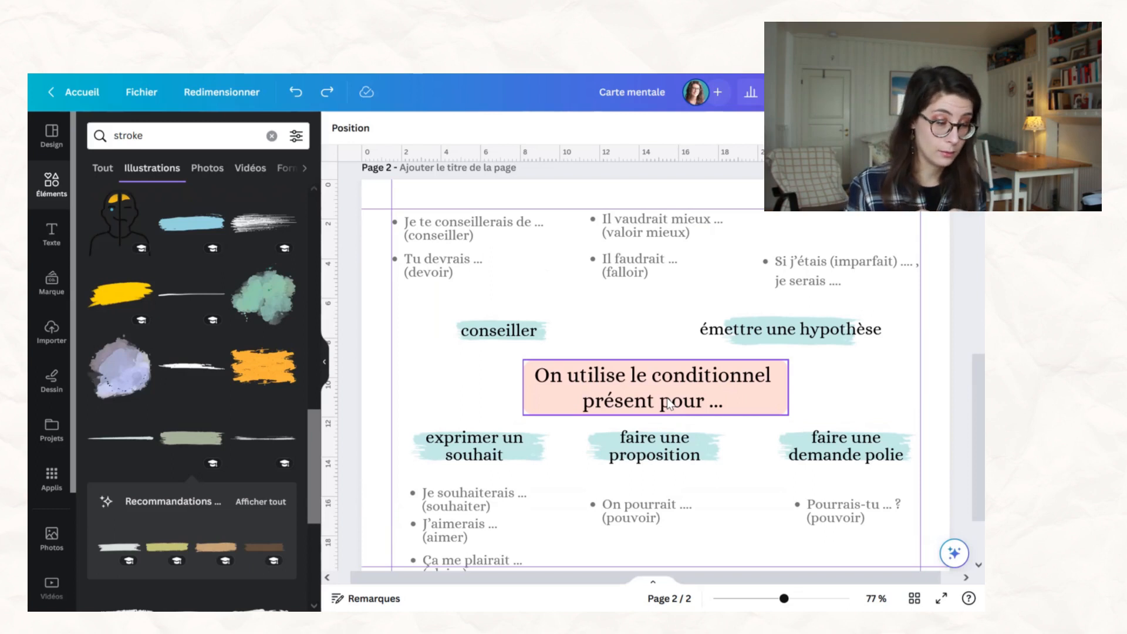
{"action": "scroll", "coordinate": [737, 441], "scroll_direction": "down", "scroll_amount": 3}
{"action": "left_click_drag", "start_coordinate": [442, 294], "coordinate": [775, 487]}
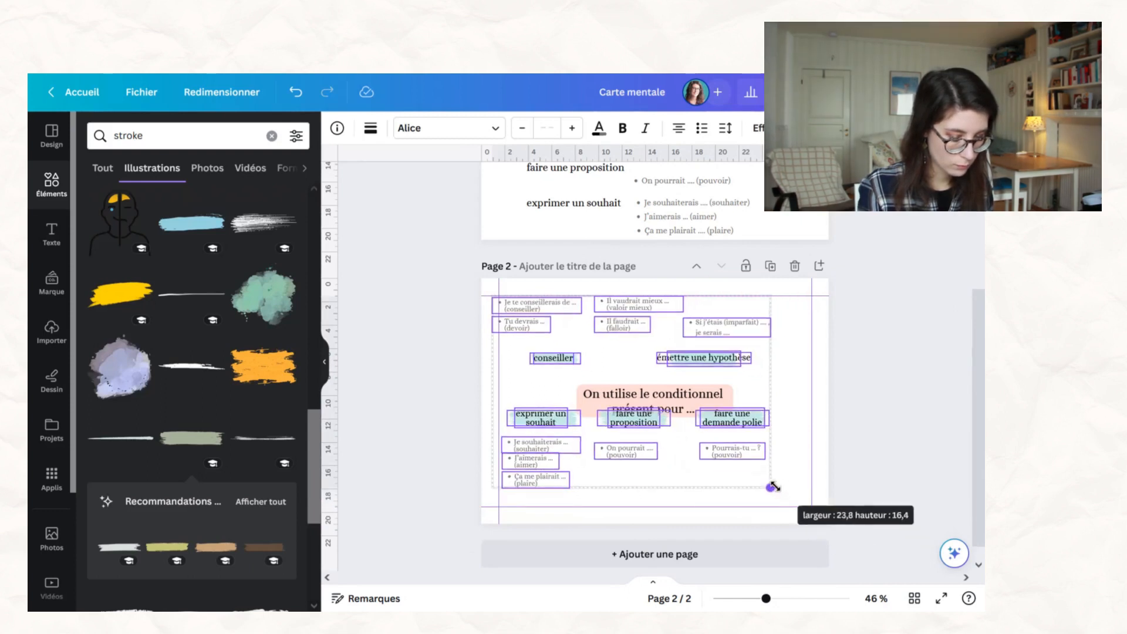
{"action": "left_click_drag", "start_coordinate": [676, 359], "coordinate": [700, 364]}
- Shift the lower headings and examples slightly down and the upper ones slightly up to free space around the title
{"action": "left_click_drag", "start_coordinate": [766, 599], "coordinate": [782, 598]}
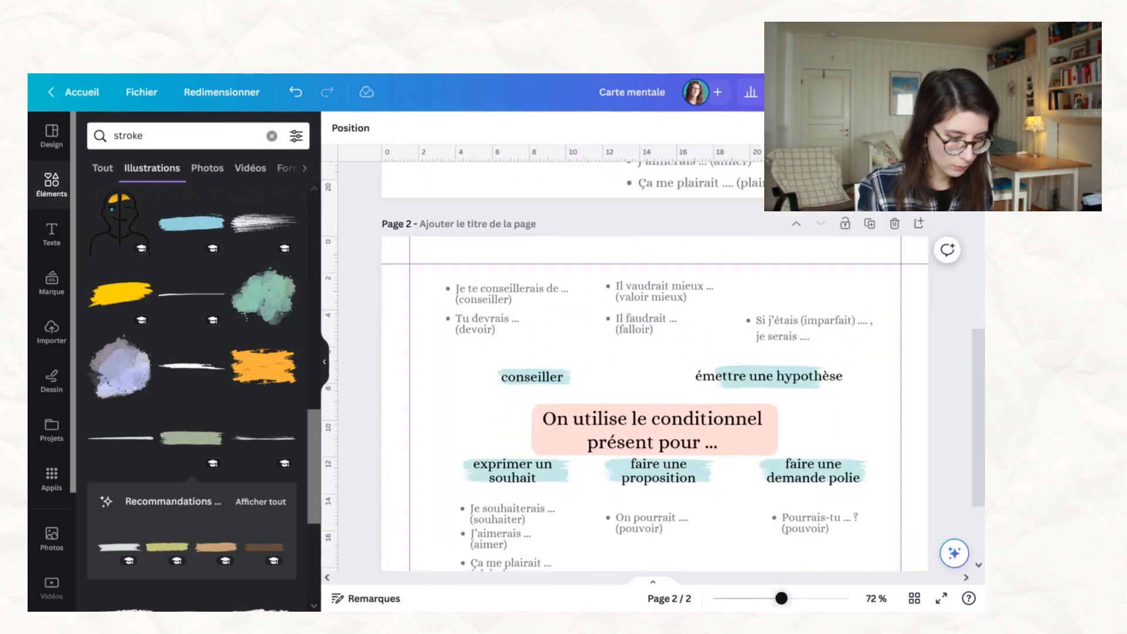
{"action": "scroll", "coordinate": [721, 377], "scroll_direction": "down", "scroll_amount": 2}
{"action": "mouse_move", "coordinate": [430, 503]}
{"action": "left_mouse_down"}
{"action": "mouse_move", "coordinate": [818, 397]}
{"action": "mouse_move", "coordinate": [813, 405]}
{"action": "left_mouse_up"}
{"action": "left_click_drag", "start_coordinate": [356, 189], "coordinate": [836, 299]}
{"action": "left_click_drag", "start_coordinate": [835, 294], "coordinate": [835, 284]}
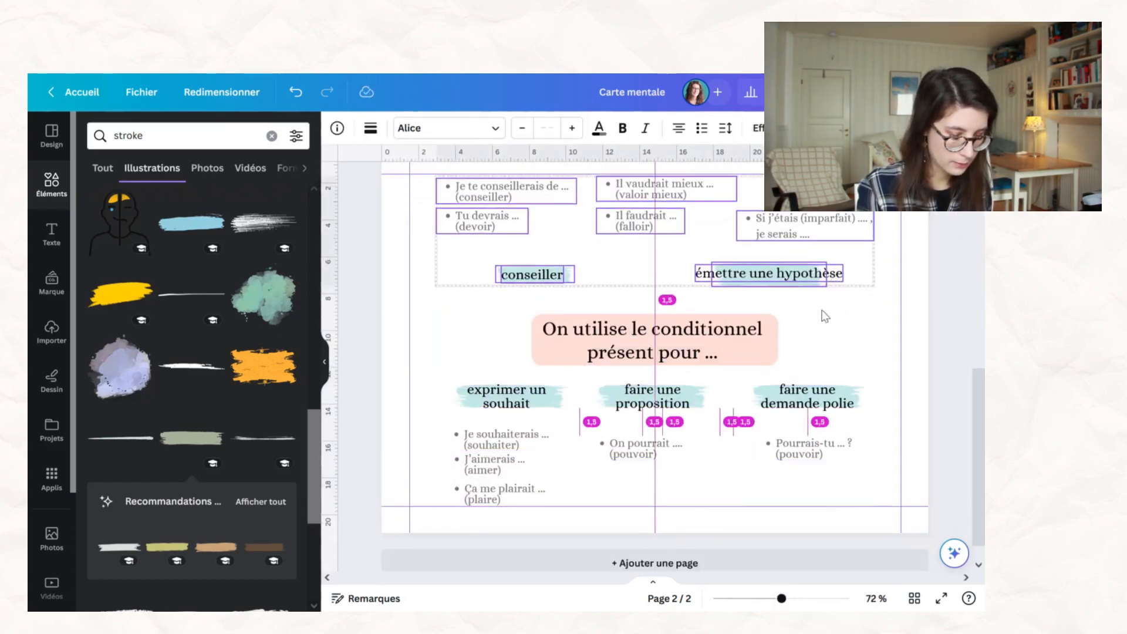
- Unlock the title group and move it slightly up between the upper and lower headings
{"action": "left_click", "coordinate": [741, 329]}
{"action": "left_click", "coordinate": [655, 282]}
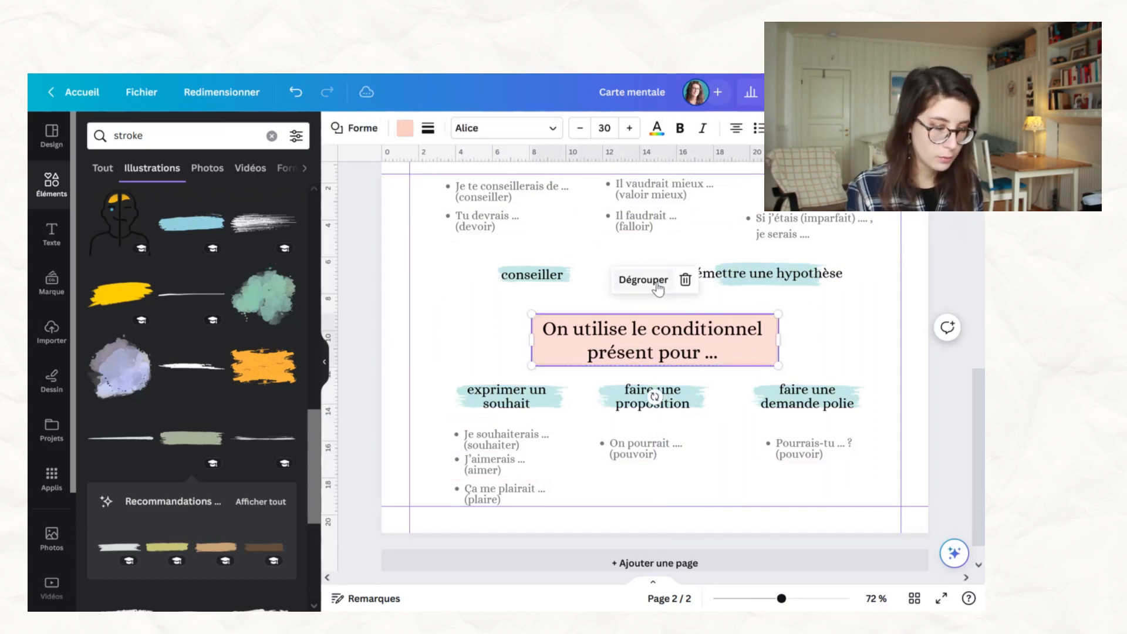
{"action": "left_click", "coordinate": [803, 341]}
{"action": "left_click", "coordinate": [735, 342]}
{"action": "left_click_drag", "start_coordinate": [735, 342], "coordinate": [737, 332]}
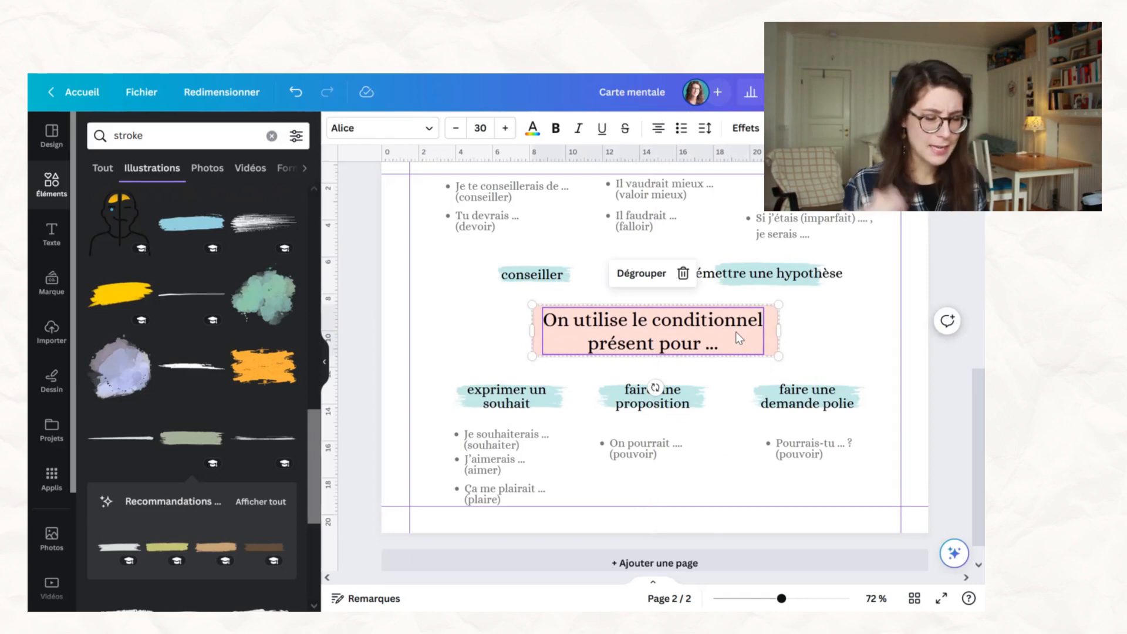
{"action": "left_click_drag", "start_coordinate": [734, 333], "coordinate": [735, 325]}
{"action": "left_click", "coordinate": [943, 266]}
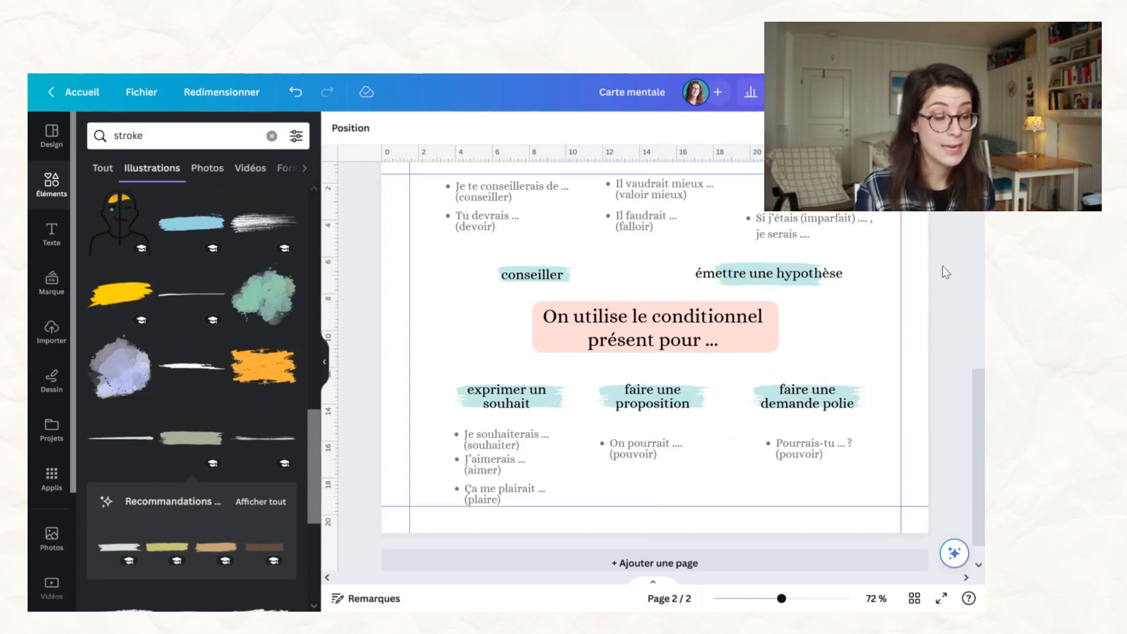
{"action": "left_click", "coordinate": [507, 446]}
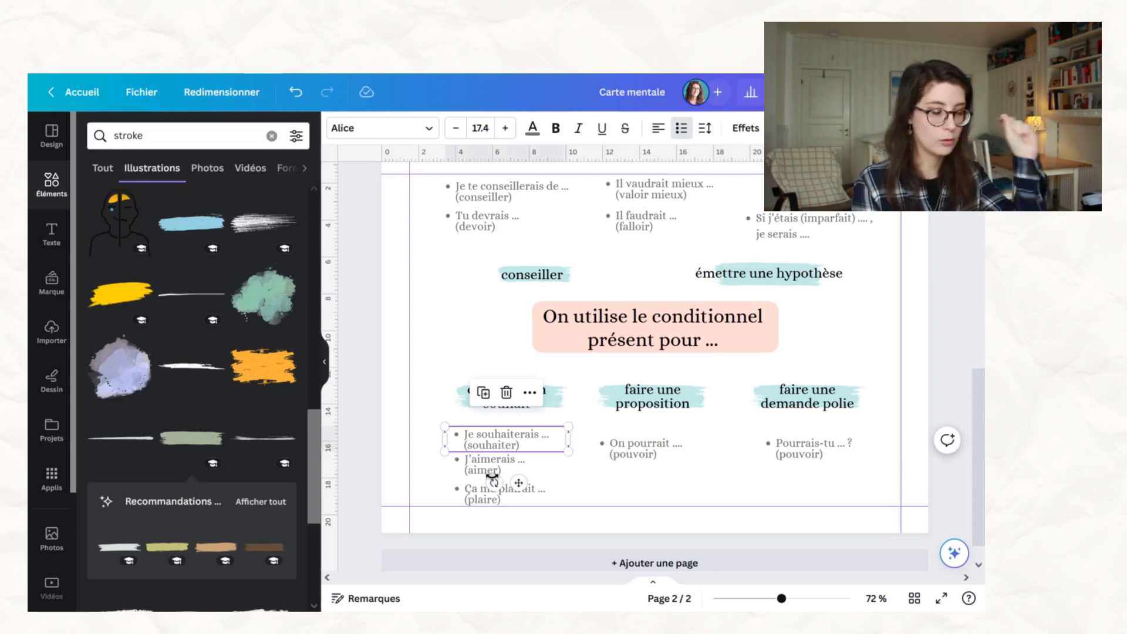
{"action": "left_click", "coordinate": [485, 467]}
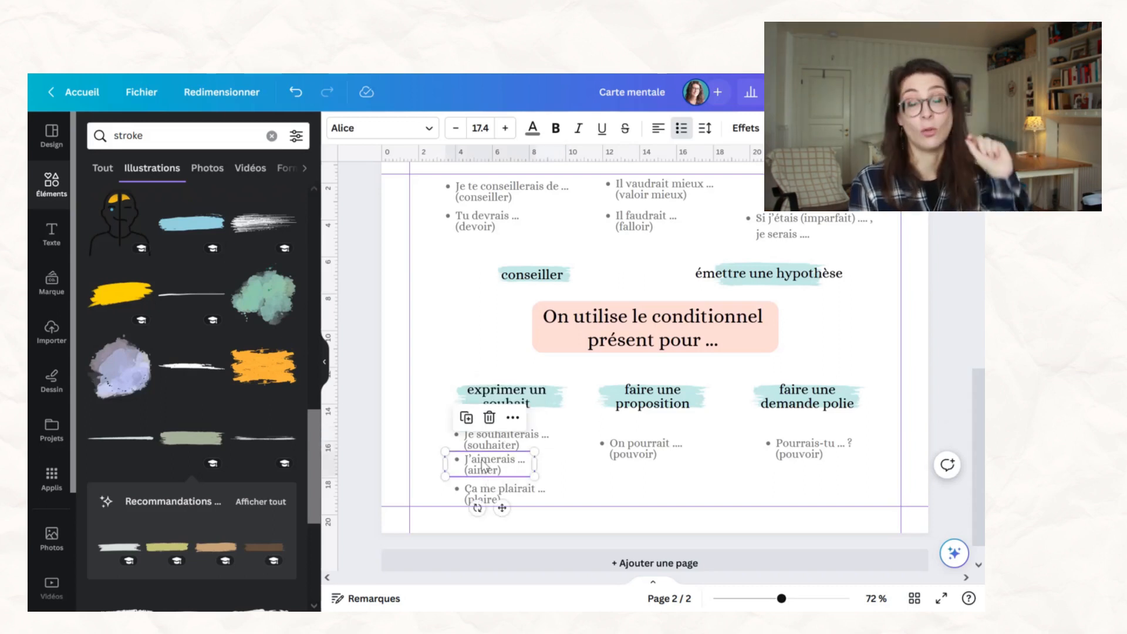
{"action": "left_click", "coordinate": [473, 491]}
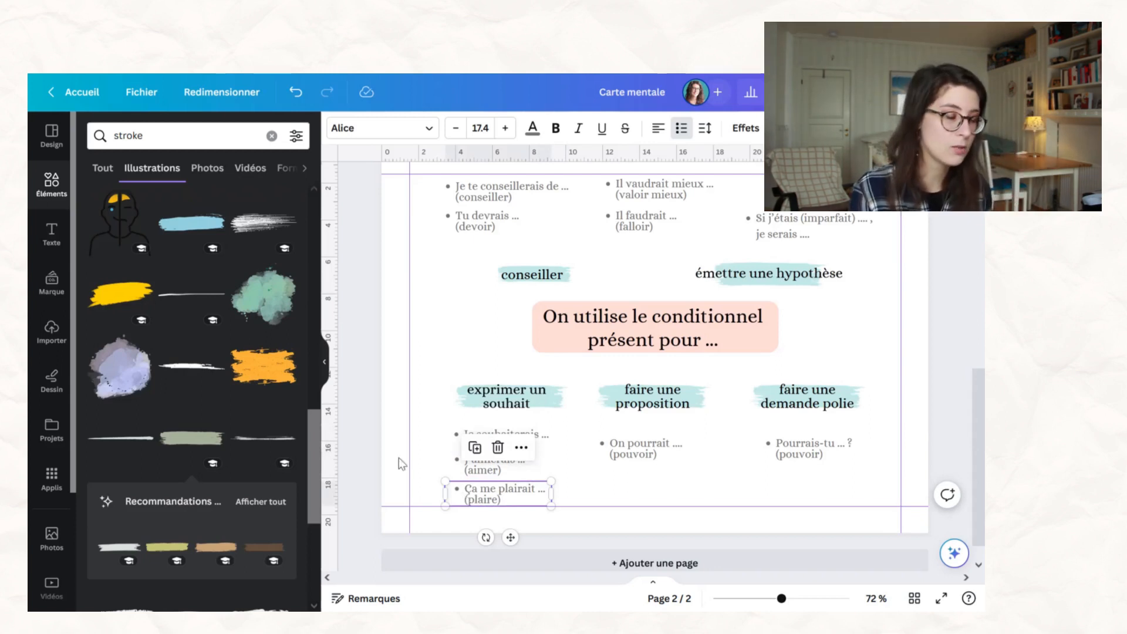
- Clear the element search, add a straight arrow from the basic shapes and colour it with the dark teal brand colour
{"action": "scroll", "coordinate": [157, 272], "scroll_direction": "up", "scroll_amount": 5}
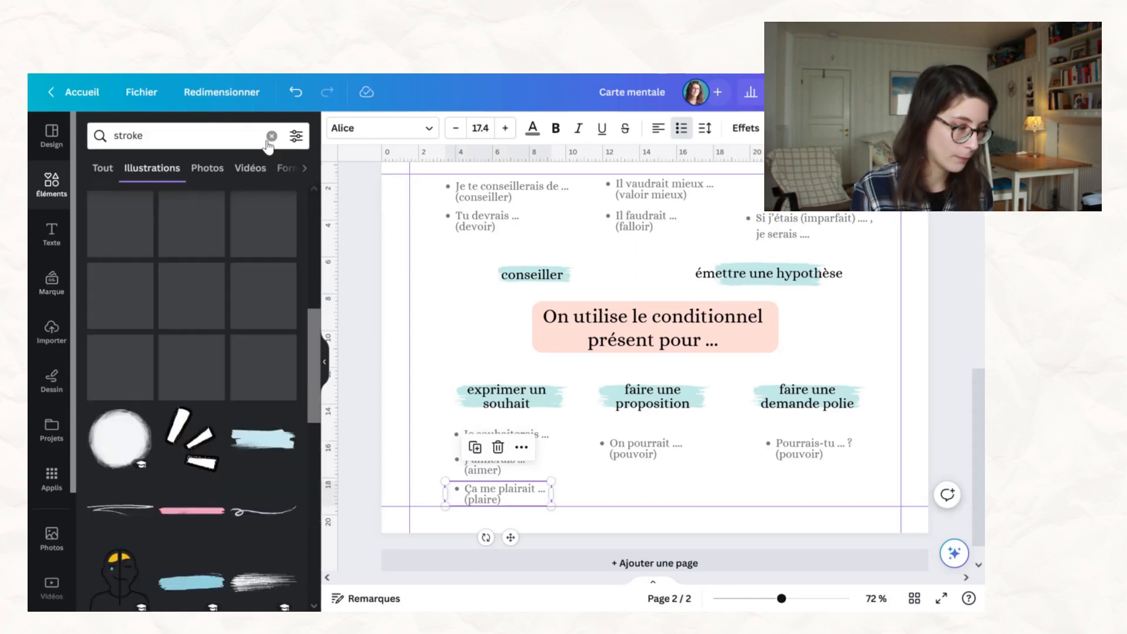
{"action": "left_click", "coordinate": [271, 136]}
{"action": "left_click", "coordinate": [238, 337]}
{"action": "left_click", "coordinate": [427, 128]}
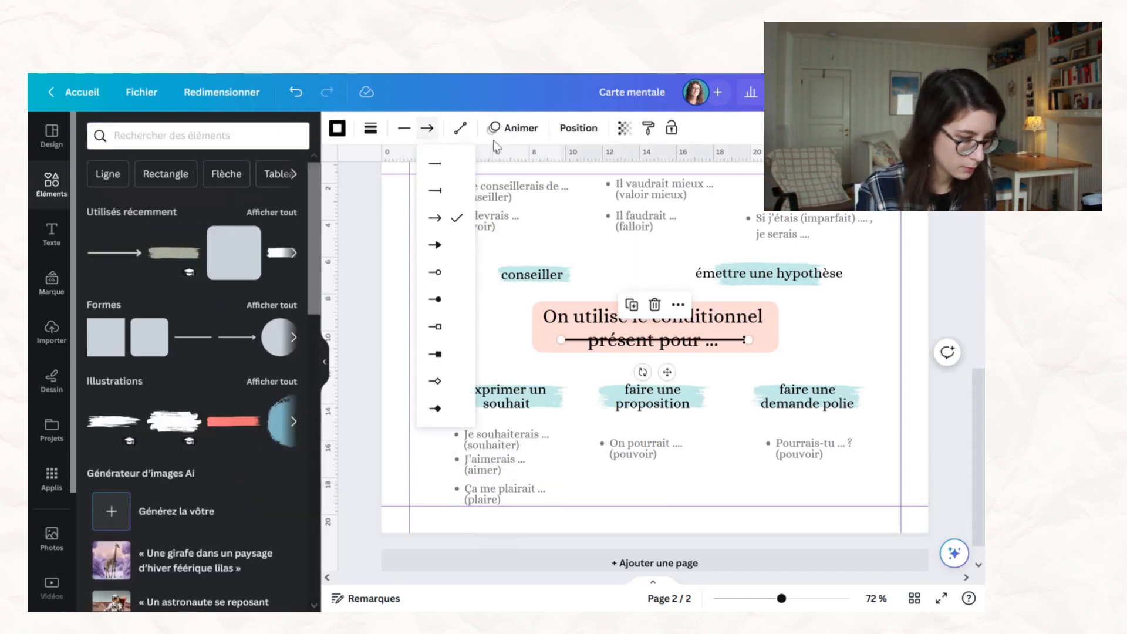
{"action": "left_click", "coordinate": [337, 128]}
{"action": "left_click", "coordinate": [106, 312]}
{"action": "left_click", "coordinate": [370, 128]}
- Using the arrow and a duplicate, connect the title's lower edge to "faire une proposition" and "faire une demande polie"
{"action": "left_click_drag", "start_coordinate": [667, 371], "coordinate": [757, 390]}
{"action": "left_click_drag", "start_coordinate": [841, 353], "coordinate": [810, 382]}
{"action": "left_click", "coordinate": [672, 373]}
{"action": "left_click", "coordinate": [653, 369]}
{"action": "key", "text": "ctrl+d"}
{"action": "left_click_drag", "start_coordinate": [660, 362], "coordinate": [655, 353]}
- Join both arrows' starting points under the title and shift "faire une proposition" with its stroke so its arrow runs vertically
{"action": "left_click", "coordinate": [324, 362]}
{"action": "left_click_drag", "start_coordinate": [781, 599], "coordinate": [800, 599]}
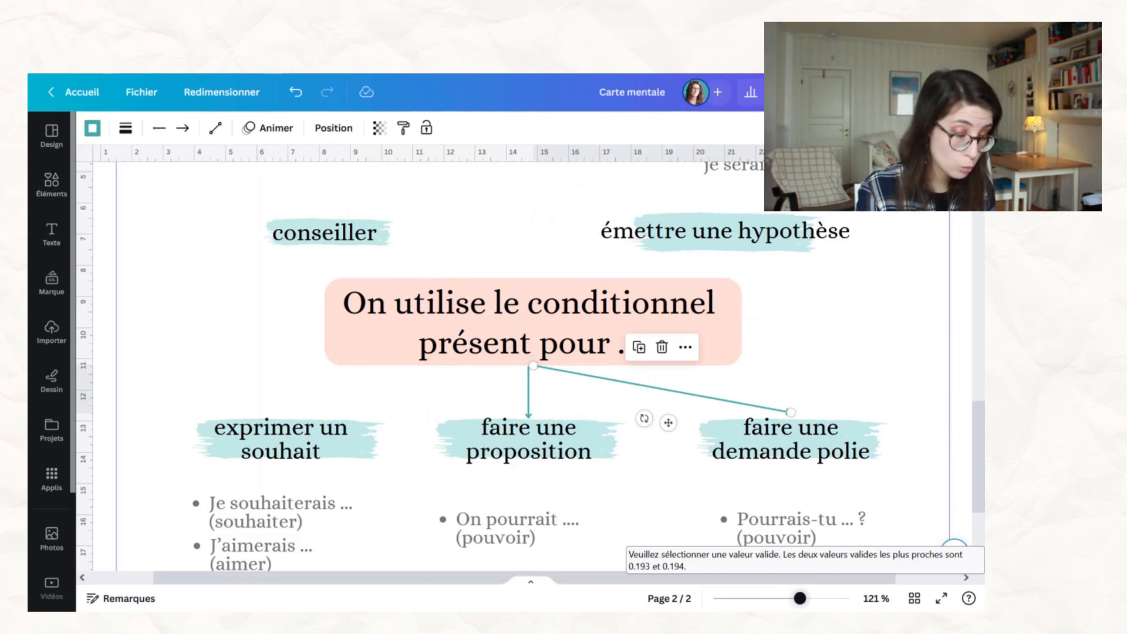
{"action": "left_click_drag", "start_coordinate": [800, 598], "coordinate": [813, 599]}
{"action": "mouse_move", "coordinate": [536, 382]}
{"action": "left_mouse_down"}
{"action": "mouse_move", "coordinate": [525, 382]}
{"action": "mouse_move", "coordinate": [535, 378]}
{"action": "left_mouse_up"}
{"action": "left_click", "coordinate": [529, 407]}
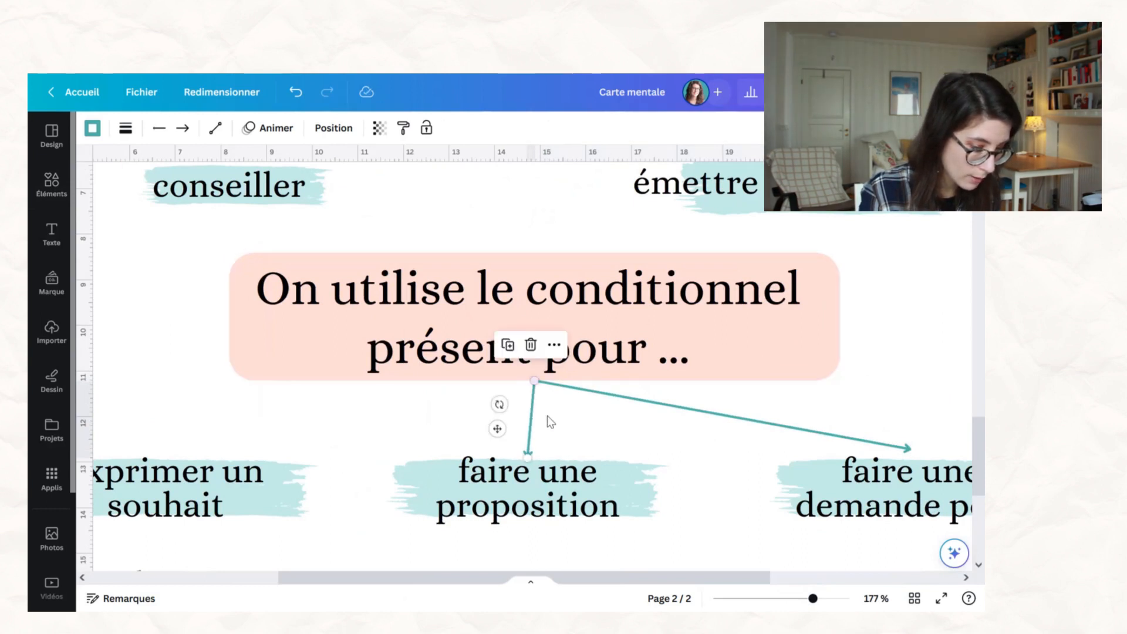
{"action": "left_click_drag", "start_coordinate": [680, 492], "coordinate": [567, 494]}
{"action": "left_click", "coordinate": [616, 434]}
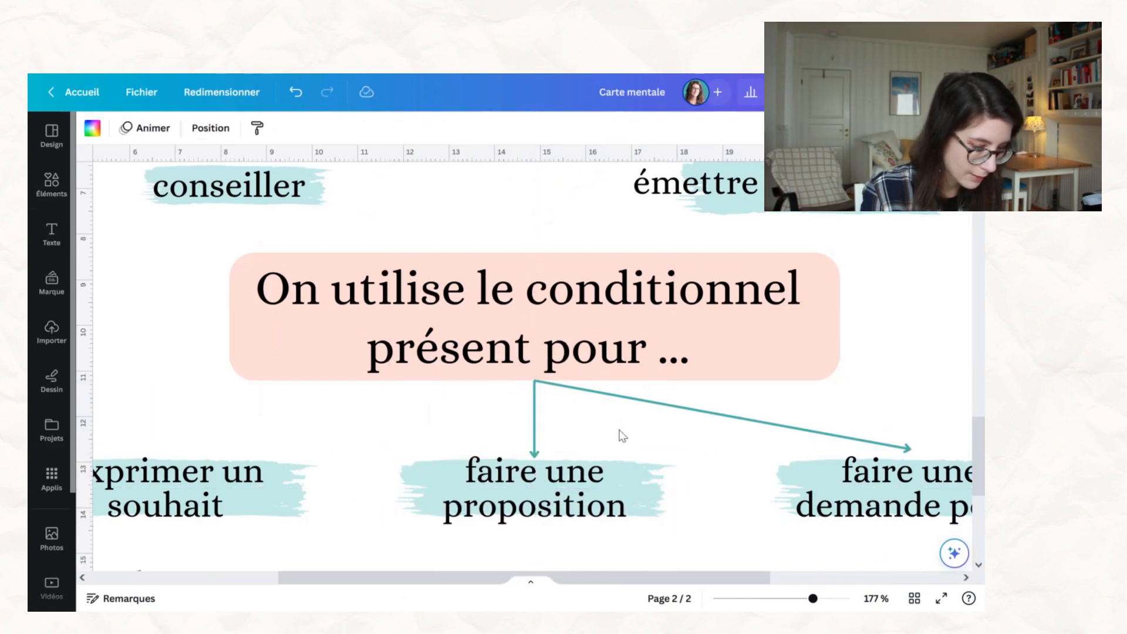
- Duplicate the slanted arrow and run the copy from the shared starting point to the "exprimer un souhait" heading
{"action": "left_click", "coordinate": [633, 402]}
{"action": "key", "text": "ctrl+d"}
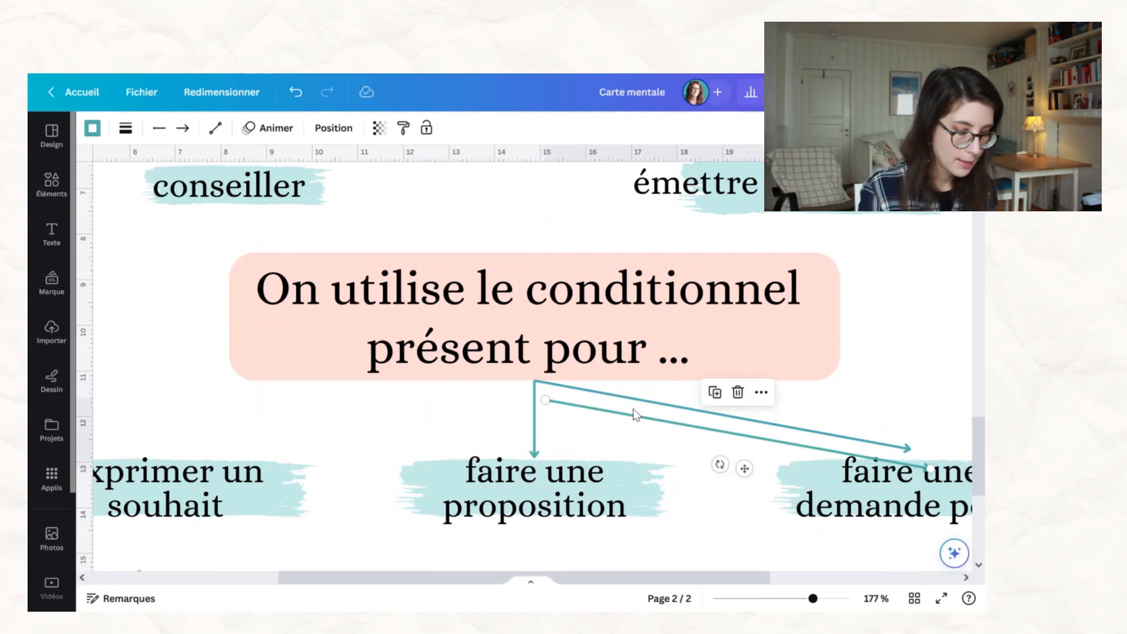
{"action": "left_click_drag", "start_coordinate": [932, 469], "coordinate": [168, 461]}
{"action": "left_click_drag", "start_coordinate": [544, 400], "coordinate": [535, 383]}
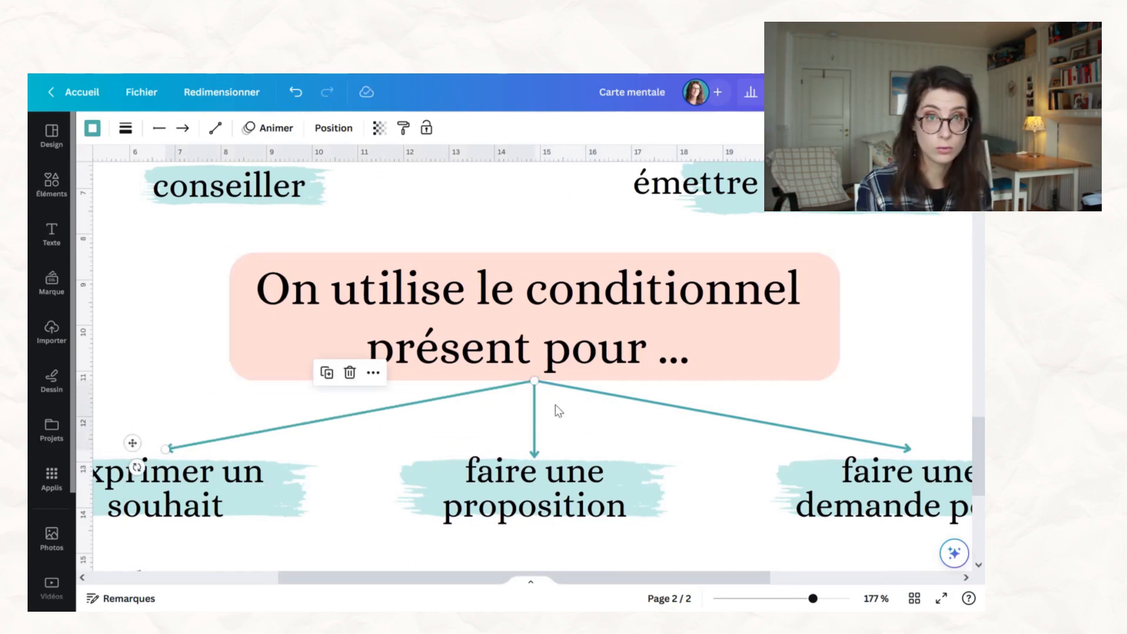